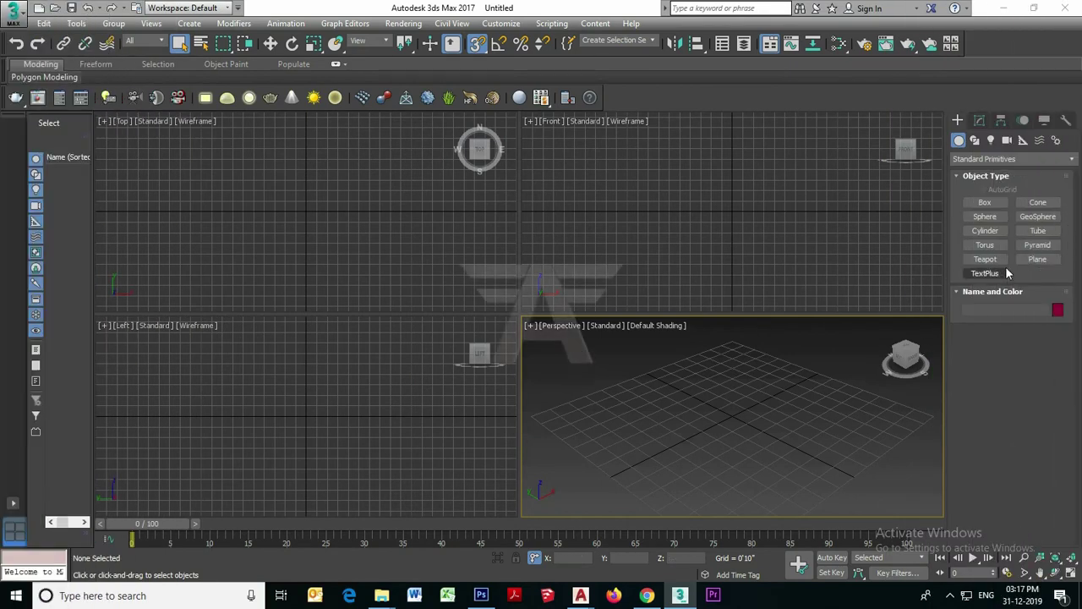
# - Drag out a square plane, Plane001, with 4×4 segments in the Top viewport
pyautogui.click(1038, 260)
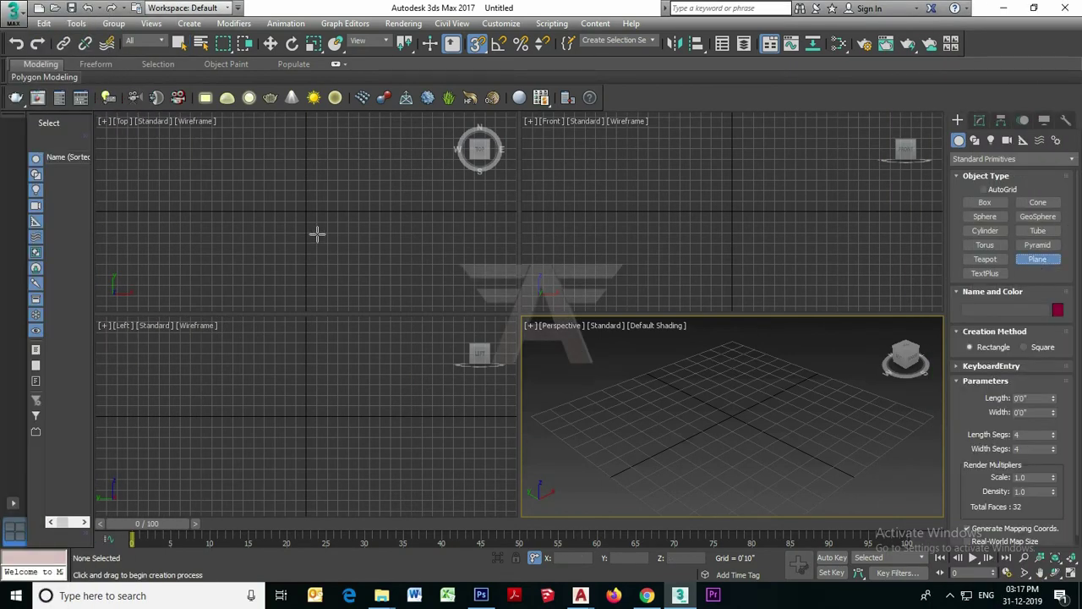
pyautogui.moveTo(246, 139); pyautogui.dragTo(392, 295)
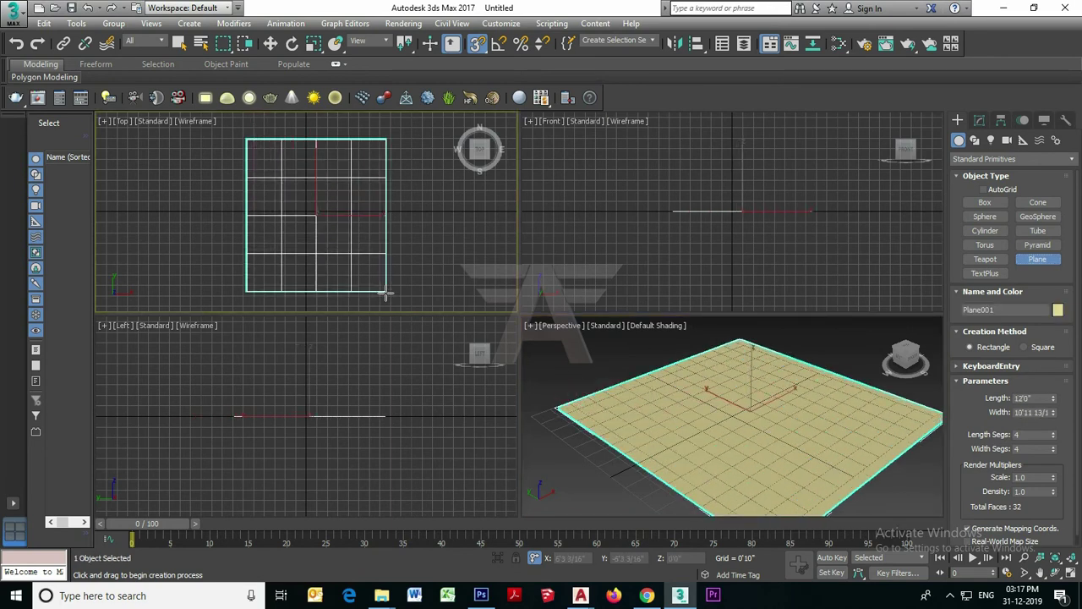
# - Set Plane001's length and width to 15'0" each
pyautogui.press('d')
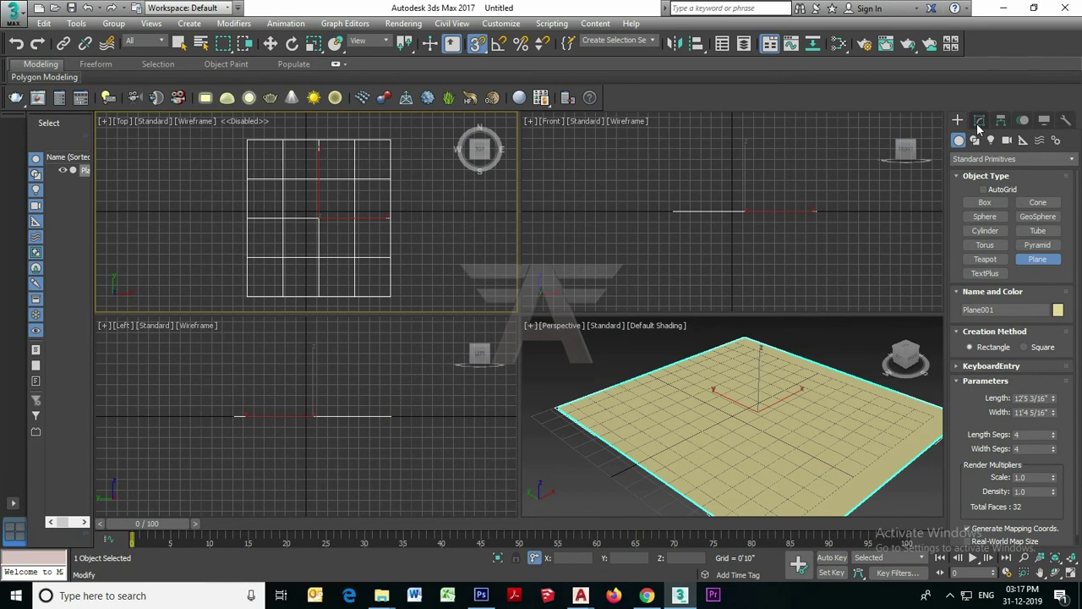
pyautogui.click(979, 121)
pyautogui.doubleClick(1049, 316)
pyautogui.write('15')
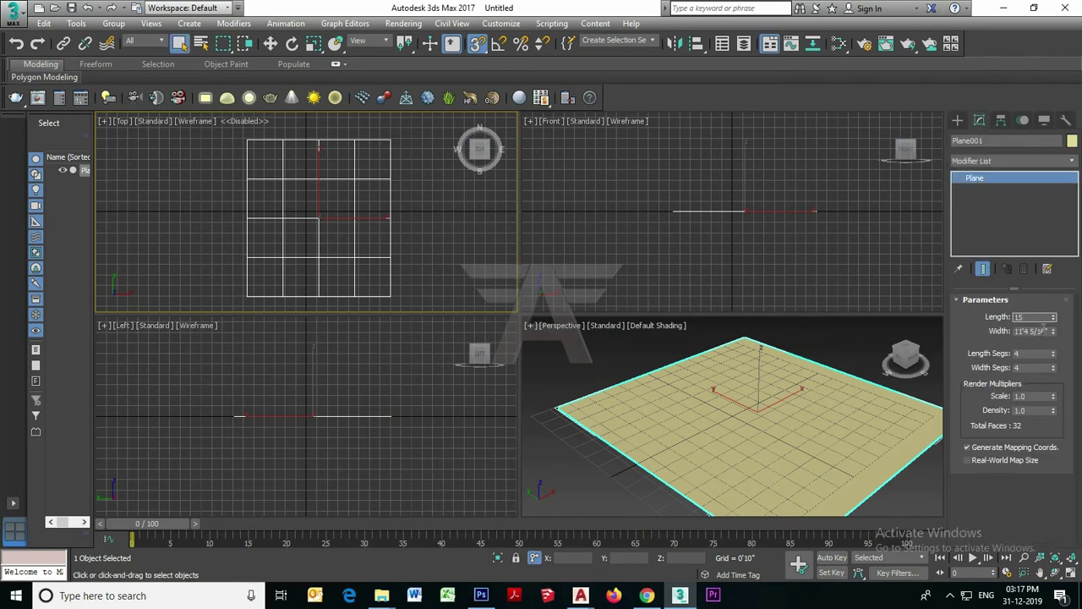
pyautogui.press('Tab')
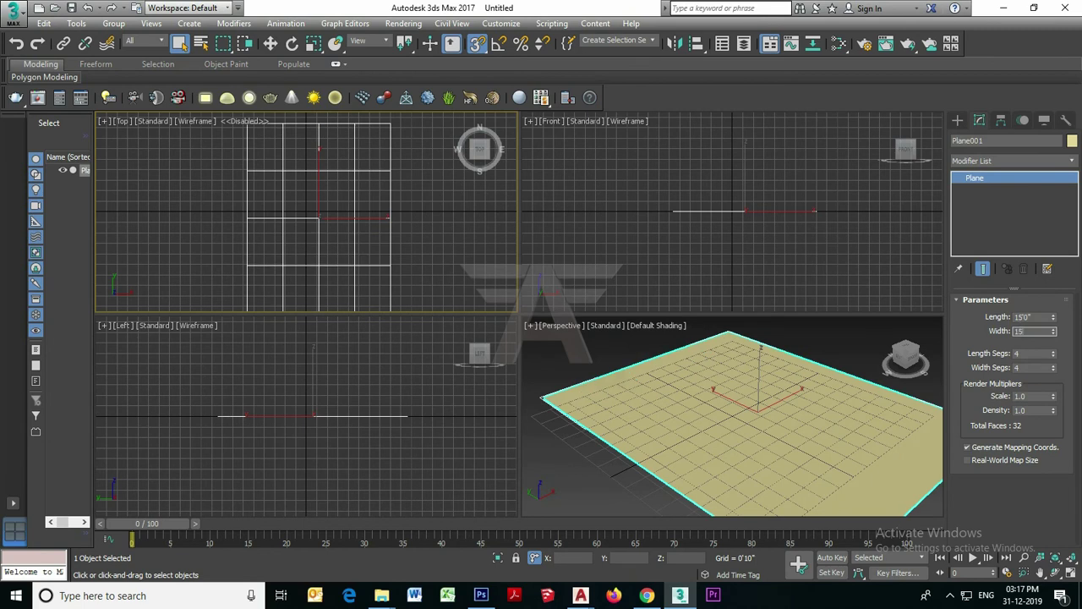
pyautogui.press('Tab')
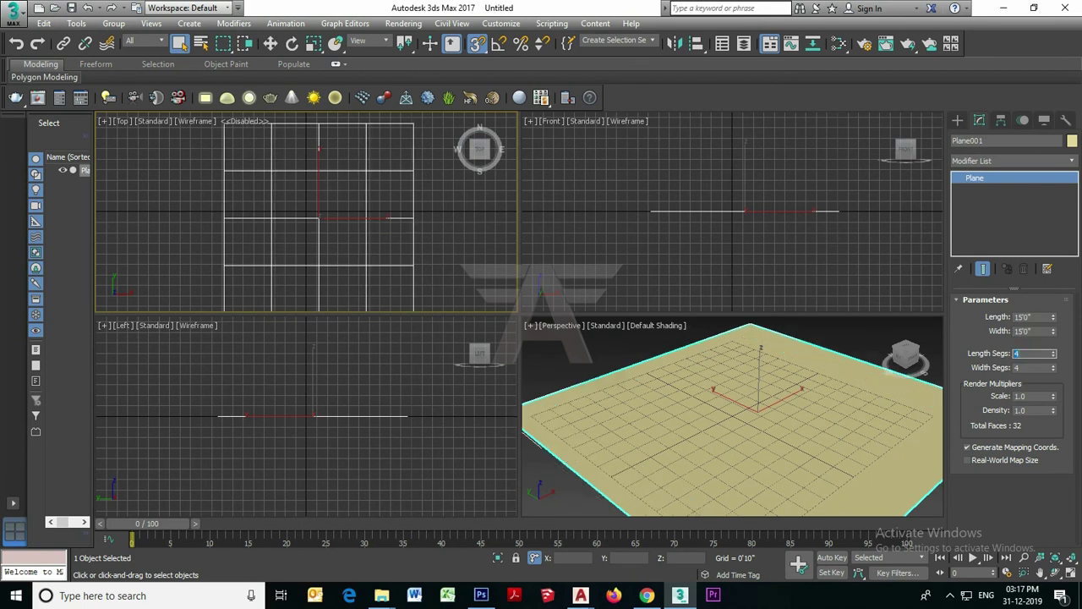
pyautogui.scroll(-1, 347, 232)
pyautogui.scroll(-2, 346, 232)
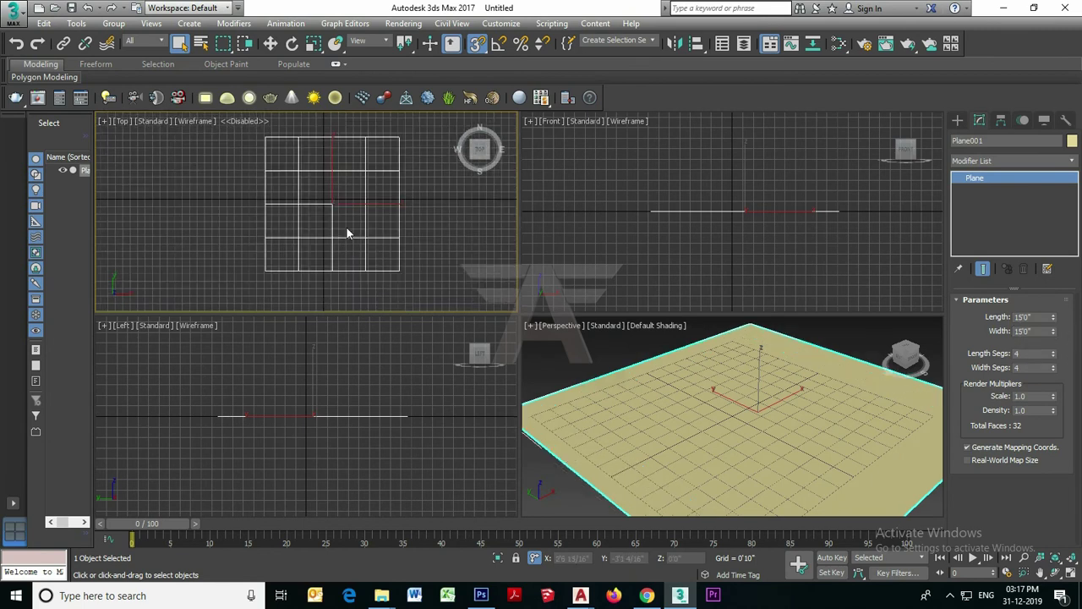
pyautogui.hotkey('alt', 'w')
pyautogui.moveTo(346, 234); pyautogui.dragTo(370, 218, button='middle')
pyautogui.scroll(2, 435, 259)
pyautogui.scroll(-2, 425, 254)
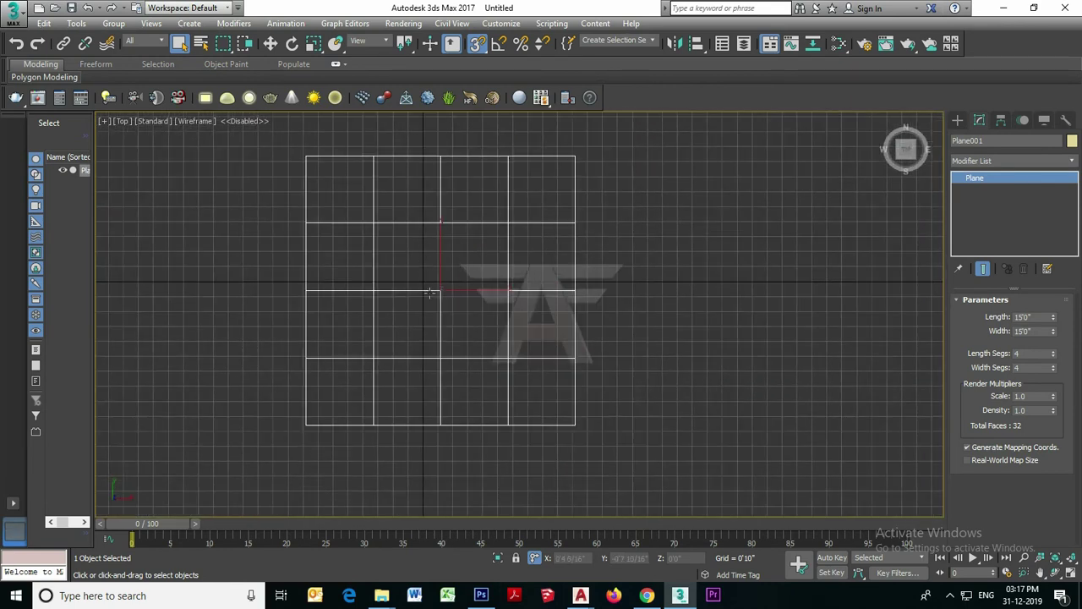
# - Give the plane 1 width segment and 15 length segments, and hide the grid
pyautogui.doubleClick(1041, 366)
pyautogui.write('1')
pyautogui.press('Return')
pyautogui.doubleClick(1045, 354)
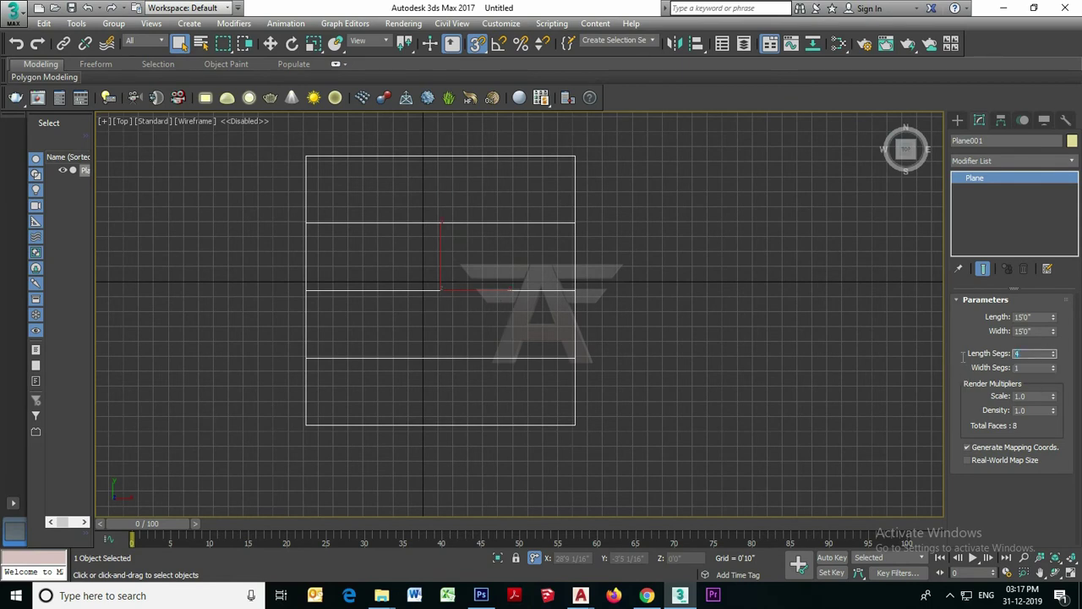
pyautogui.write('5')
pyautogui.press('Return')
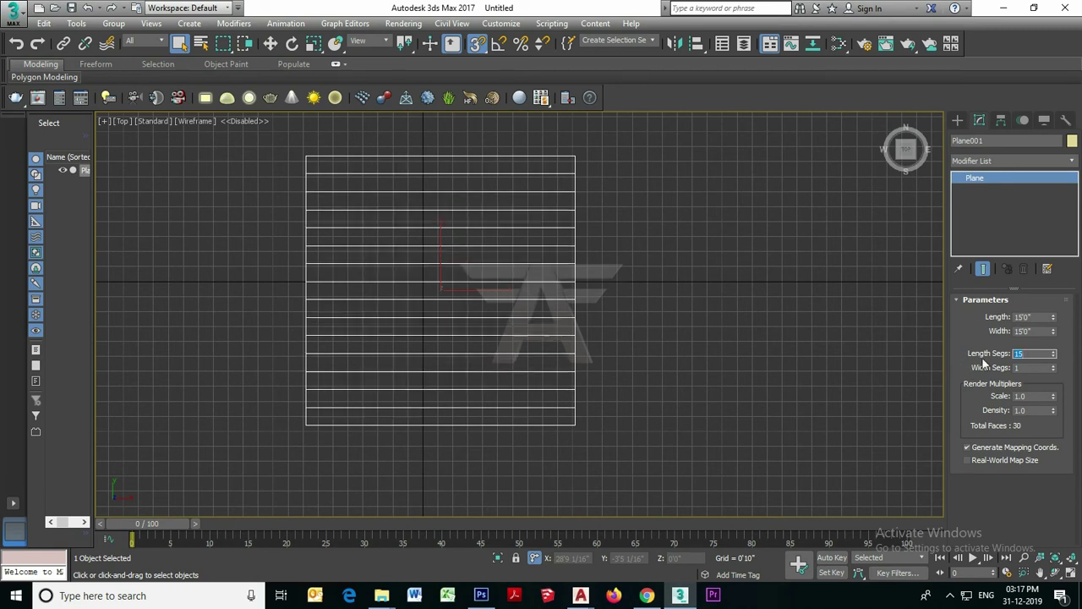
pyautogui.press('g')
pyautogui.moveTo(476, 240); pyautogui.dragTo(498, 257, button='middle')
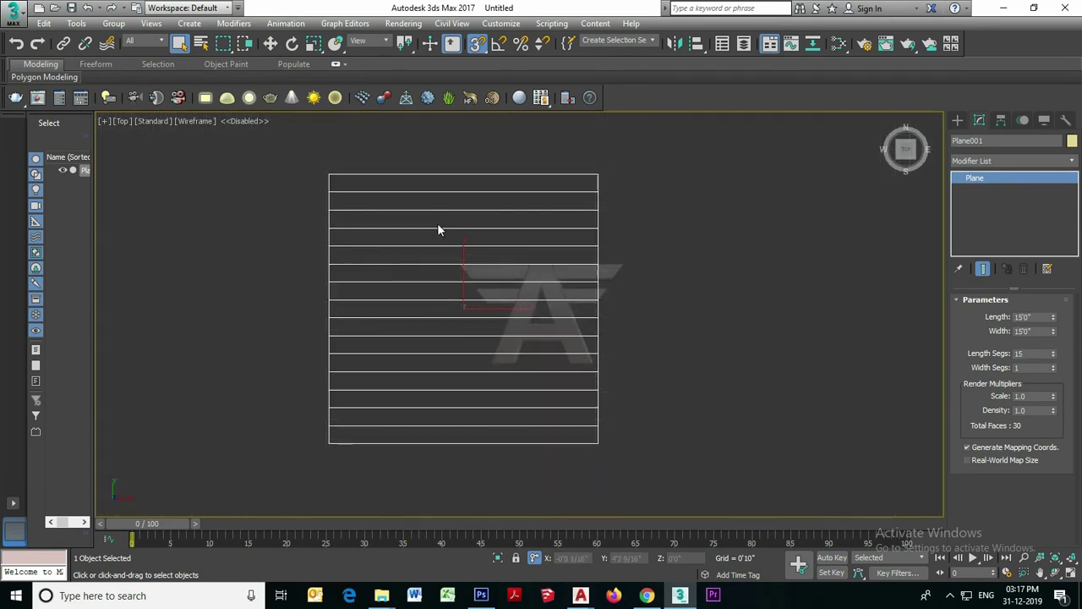
pyautogui.press('w')
pyautogui.scroll(3, 422, 282)
pyautogui.scroll(1, 421, 268)
pyautogui.scroll(-1, 411, 244)
pyautogui.scroll(-3, 459, 252)
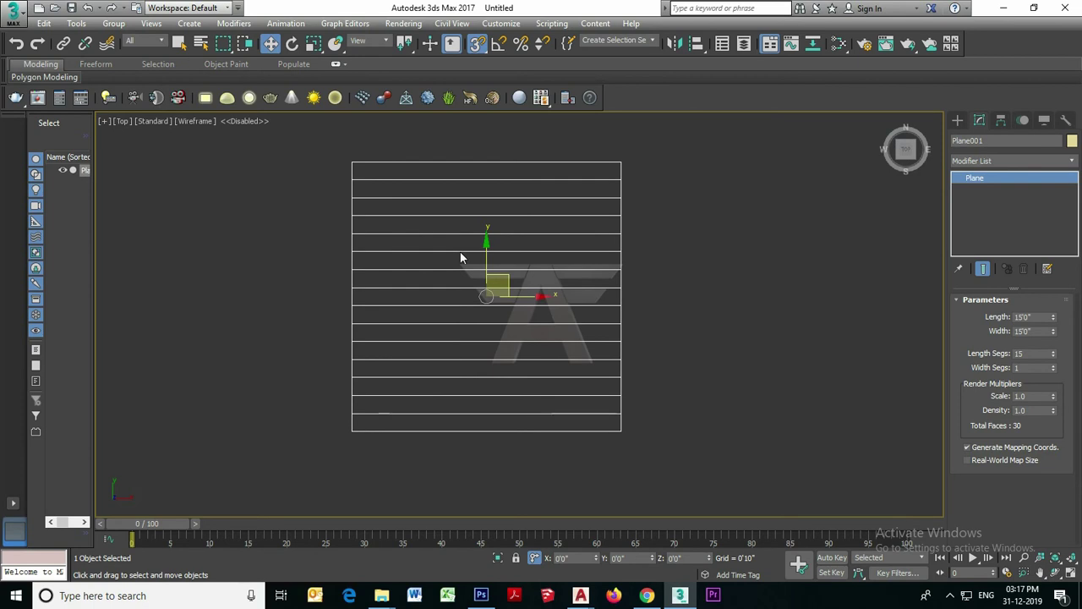
# - Convert Plane001 to an Editable Poly in the perspective view with edged faces shown
pyautogui.press('p')
pyautogui.keyDown('alt'); pyautogui.moveTo(528, 296); pyautogui.dragTo(531, 286, button='middle'); pyautogui.keyUp('alt')
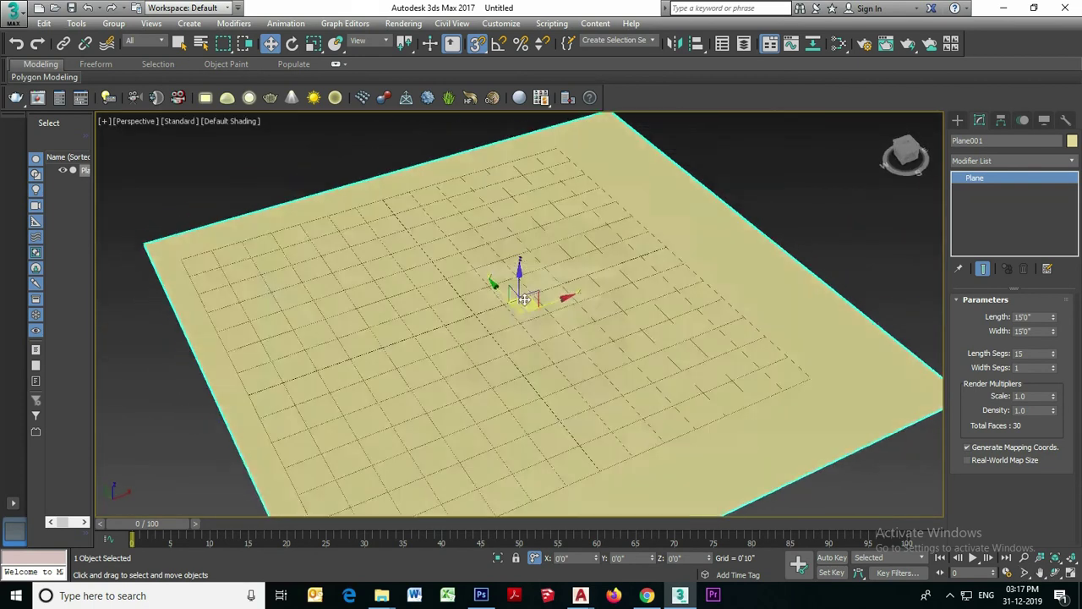
pyautogui.press('F4')
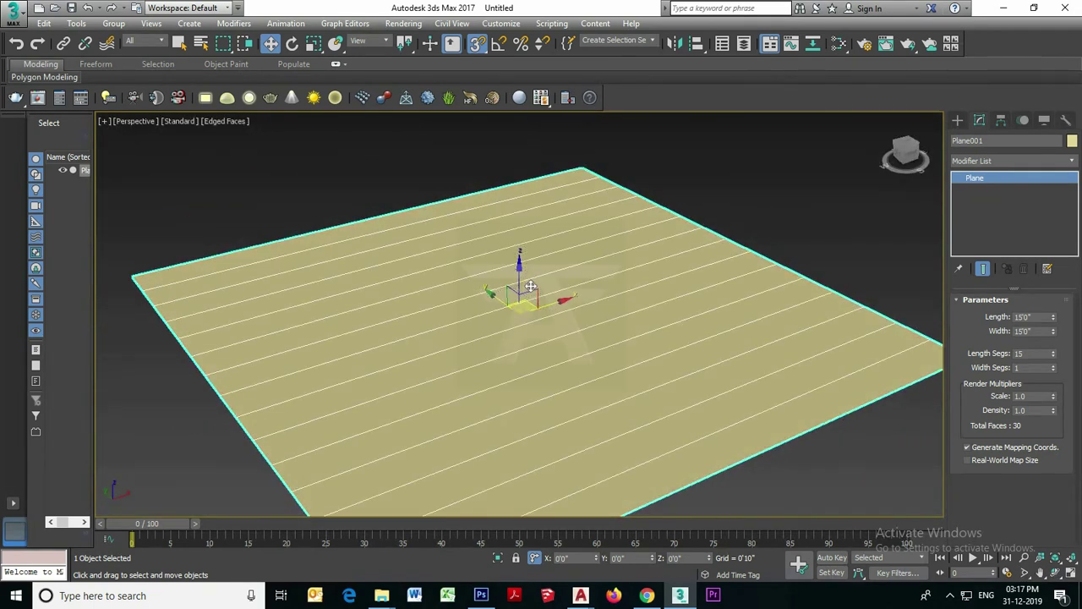
pyautogui.moveTo(560, 285)
pyautogui.keyDown('alt'); pyautogui.mouseDown(button='middle')
pyautogui.moveTo(560, 313)
pyautogui.moveTo(568, 288)
pyautogui.mouseUp(button='middle'); pyautogui.keyUp('alt')
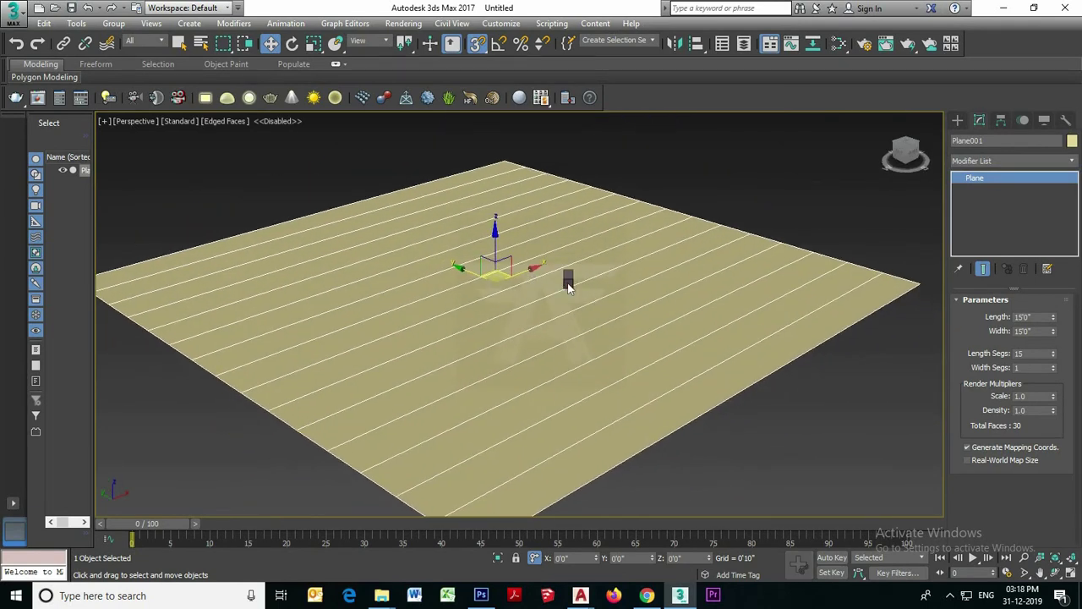
pyautogui.rightClick(569, 288)
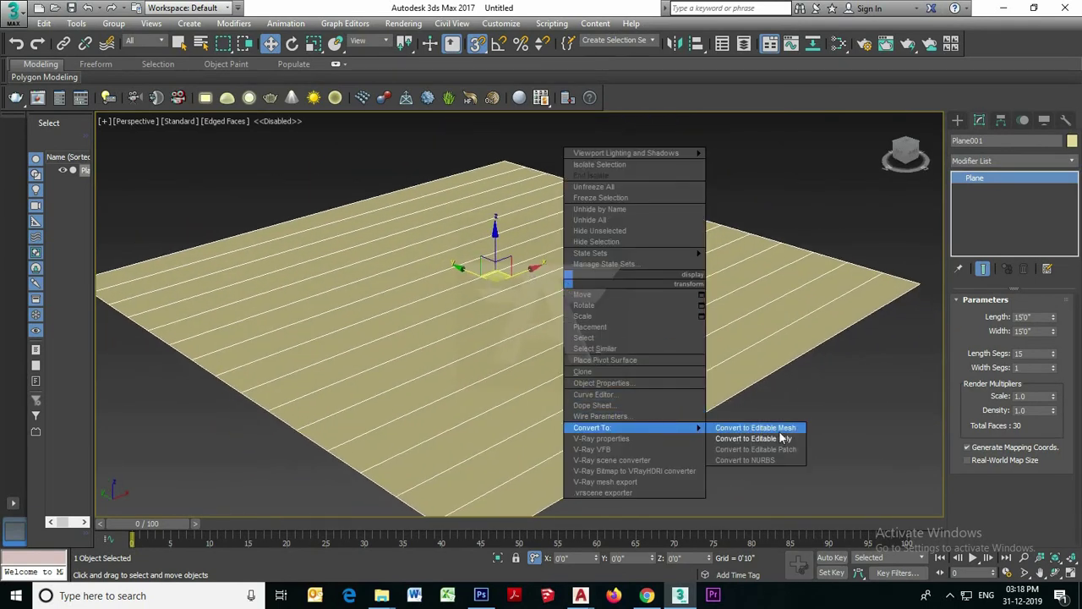
pyautogui.click(761, 440)
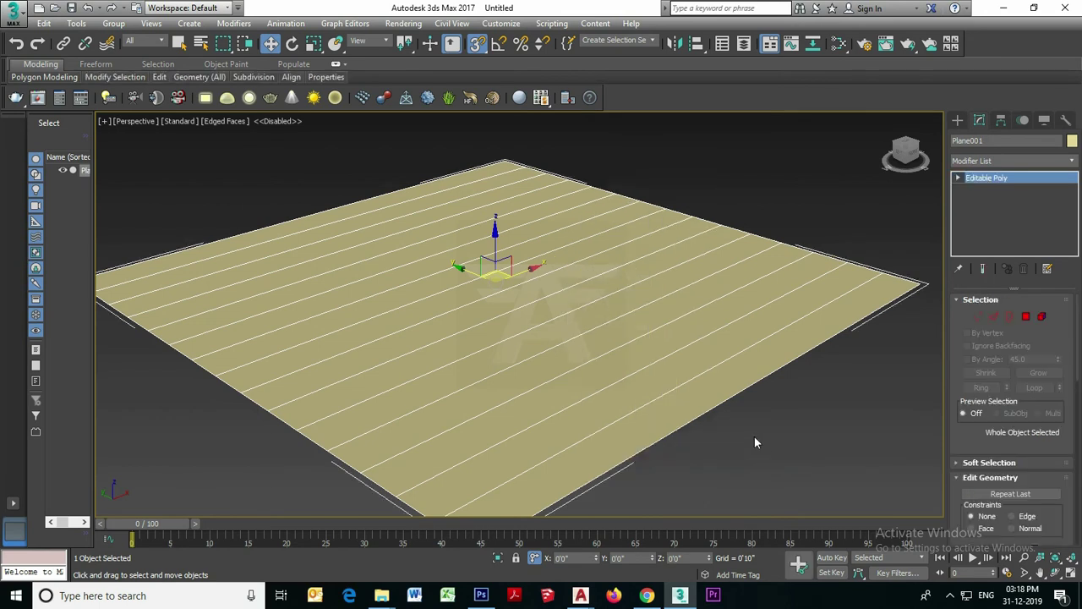
# - In Edge mode, select the 14 inner horizontal edges, excluding the top and bottom borders
pyautogui.click(993, 318)
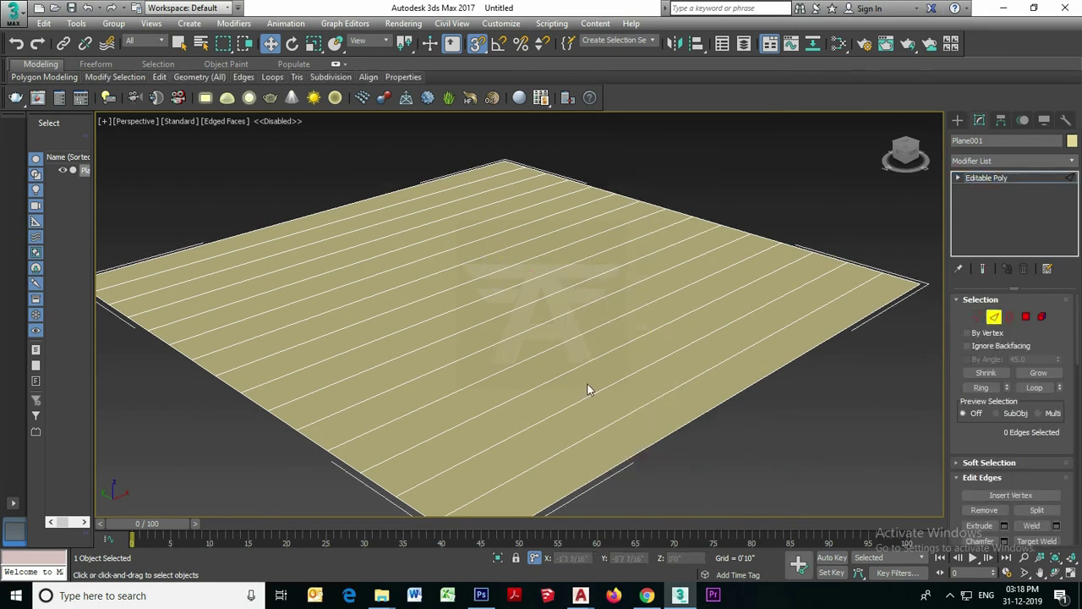
pyautogui.press('t')
pyautogui.moveTo(448, 142); pyautogui.dragTo(532, 461)
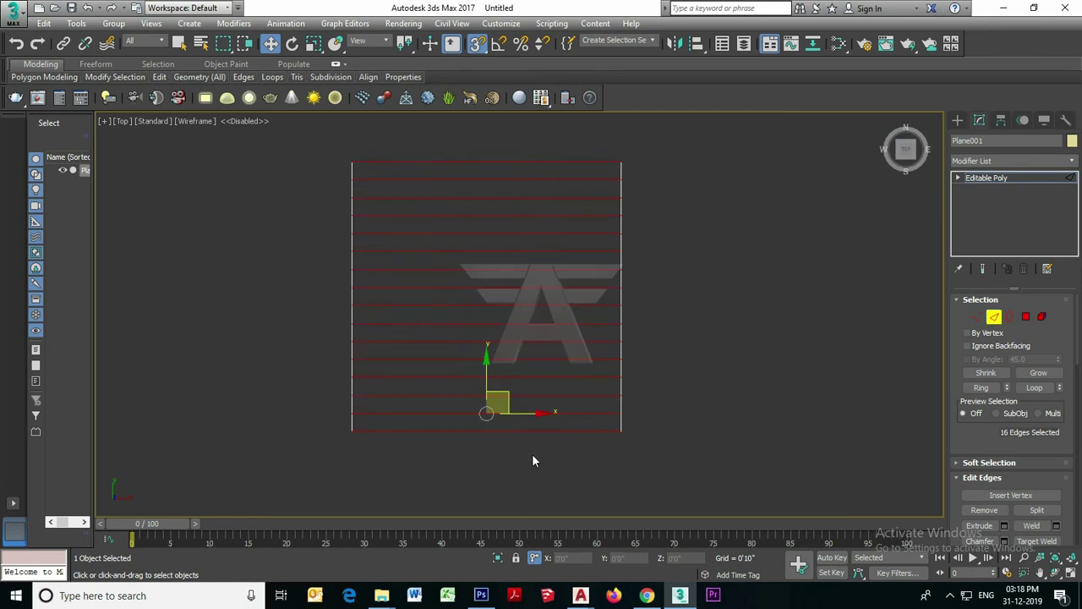
pyautogui.keyDown('alt'); pyautogui.moveTo(458, 171); pyautogui.dragTo(458, 171); pyautogui.keyUp('alt')
pyautogui.keyDown('alt'); pyautogui.moveTo(517, 474); pyautogui.dragTo(493, 427); pyautogui.keyUp('alt')
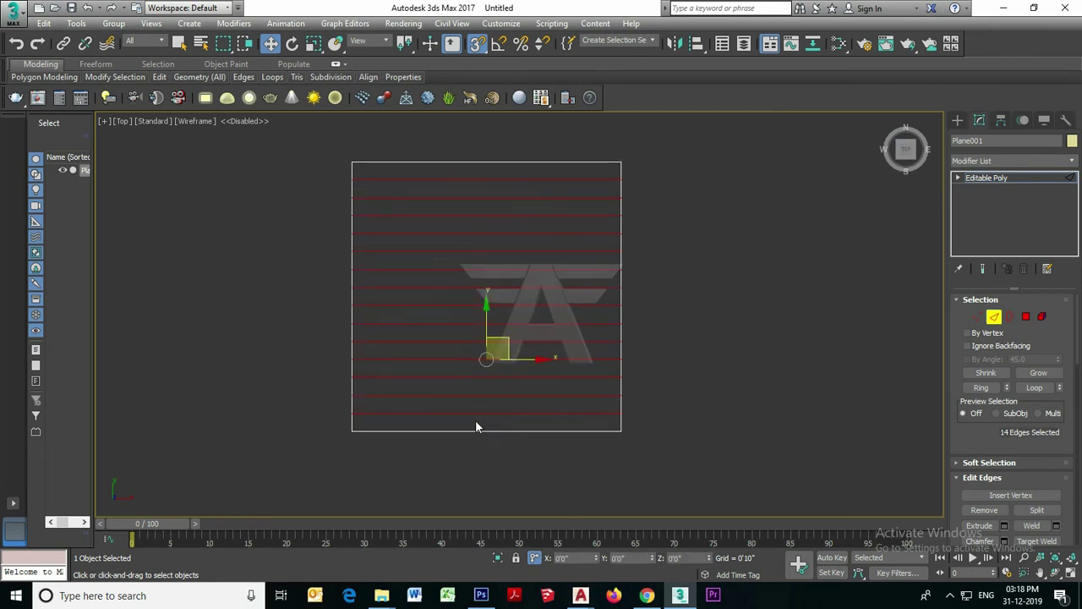
pyautogui.press('p')
pyautogui.scroll(3, 529, 381)
pyautogui.moveTo(543, 384)
pyautogui.mouseDown(button='middle')
pyautogui.moveTo(504, 369)
pyautogui.moveTo(548, 363)
pyautogui.moveTo(552, 373)
pyautogui.mouseUp(button='middle')
pyautogui.scroll(-5, 1078, 389)
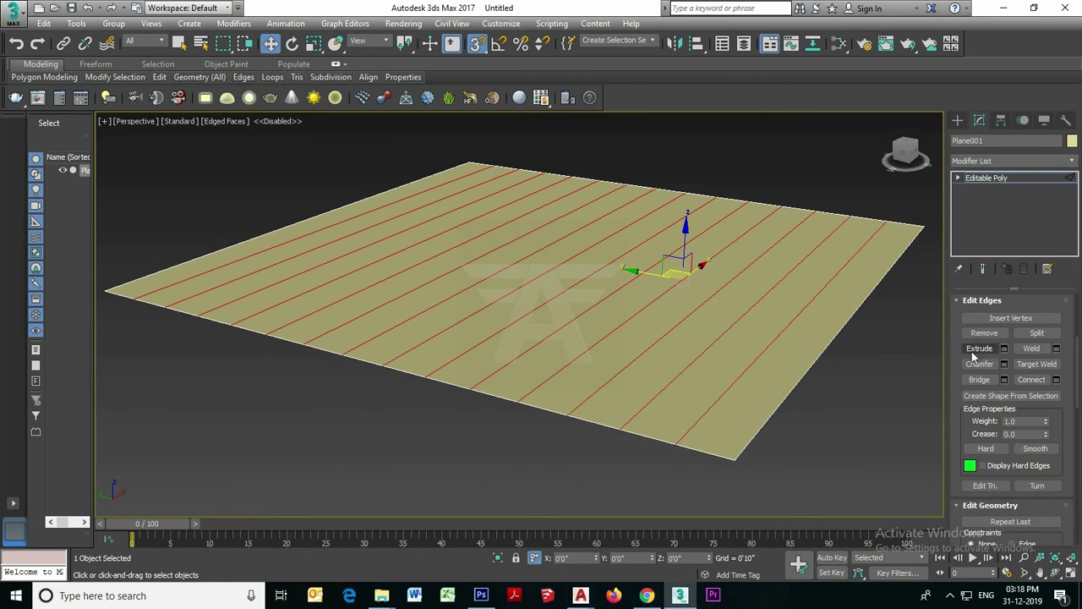
# - Extrude the selected edges, setting the groove width to 0'0 7/16"
pyautogui.click(1005, 349)
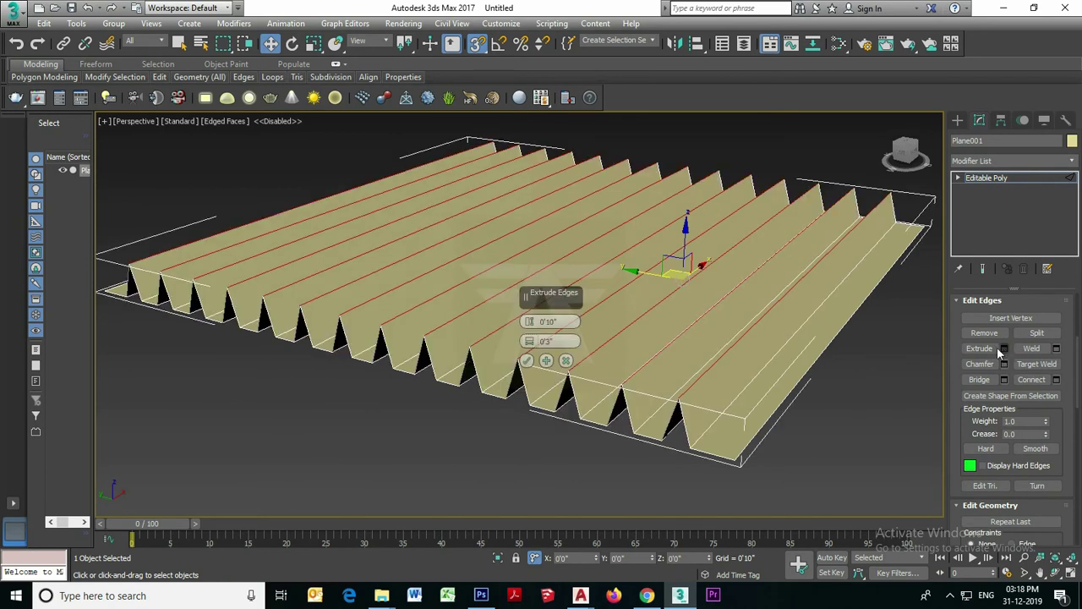
pyautogui.moveTo(530, 326); pyautogui.dragTo(533, 377)
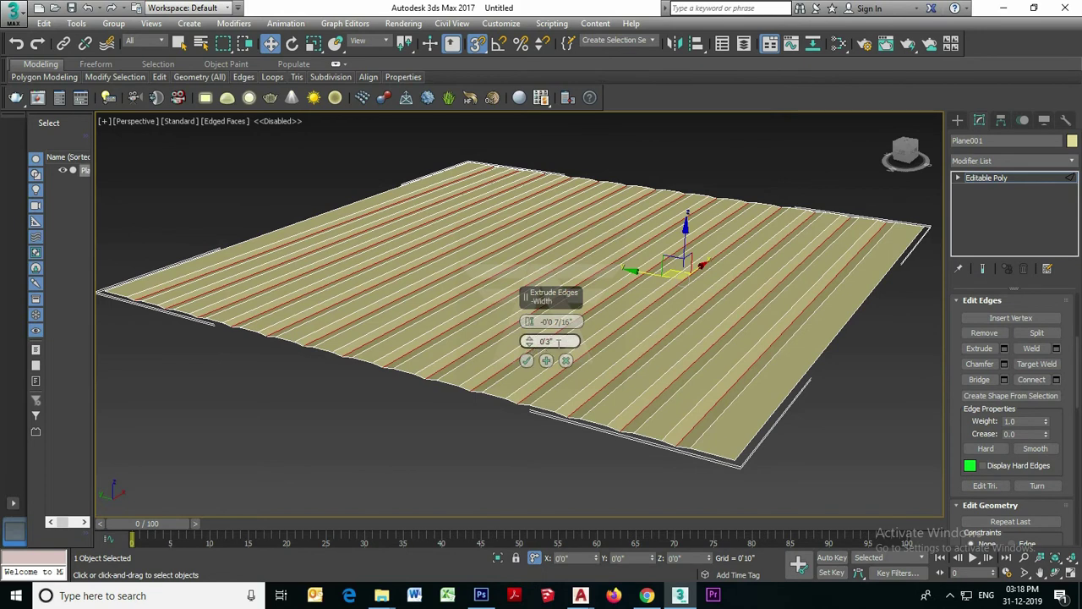
pyautogui.moveTo(531, 343); pyautogui.dragTo(529, 350)
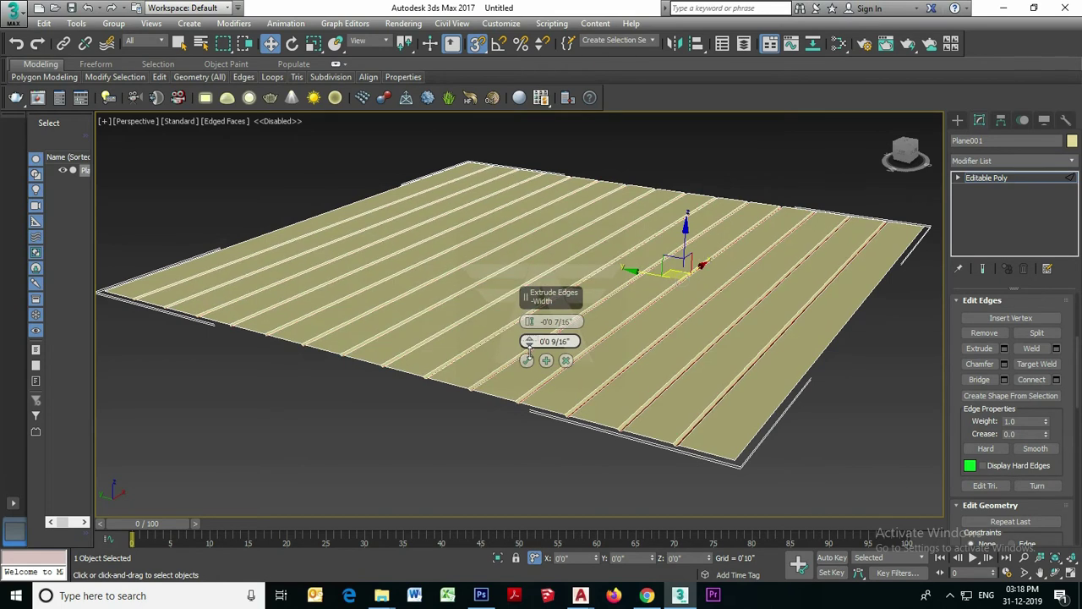
pyautogui.moveTo(529, 350); pyautogui.dragTo(530, 353)
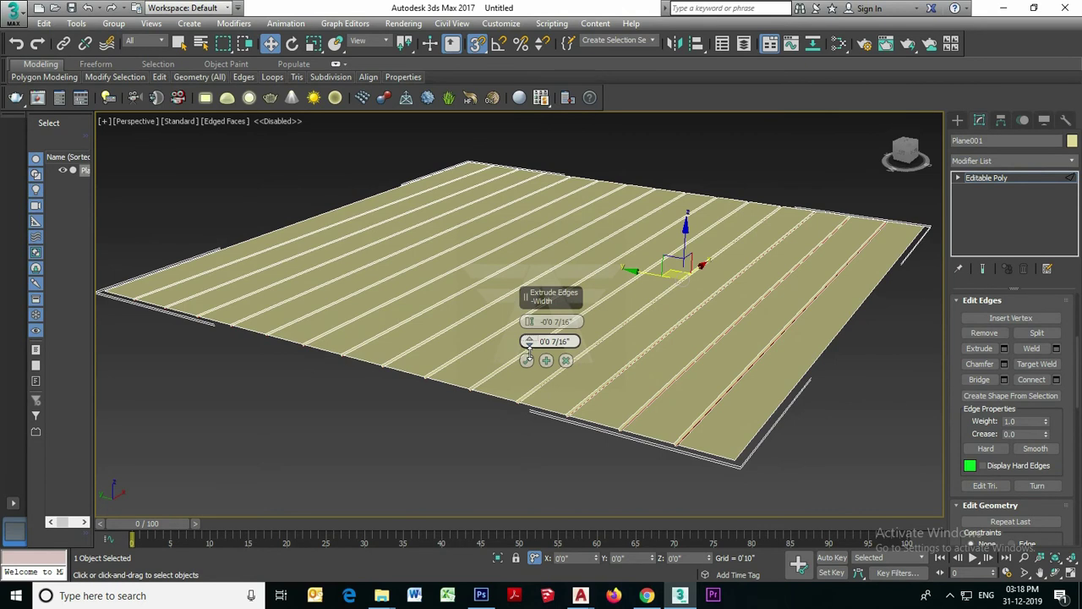
pyautogui.keyDown('alt'); pyautogui.moveTo(483, 404); pyautogui.dragTo(406, 410, button='middle'); pyautogui.keyUp('alt')
pyautogui.scroll(3, 449, 411)
pyautogui.scroll(2, 468, 357)
pyautogui.keyDown('alt'); pyautogui.moveTo(467, 351); pyautogui.dragTo(386, 347, button='middle'); pyautogui.keyUp('alt')
# - Adjust the groove height to -0'1 5/16" and confirm the extrusion
pyautogui.moveTo(530, 322); pyautogui.dragTo(529, 327)
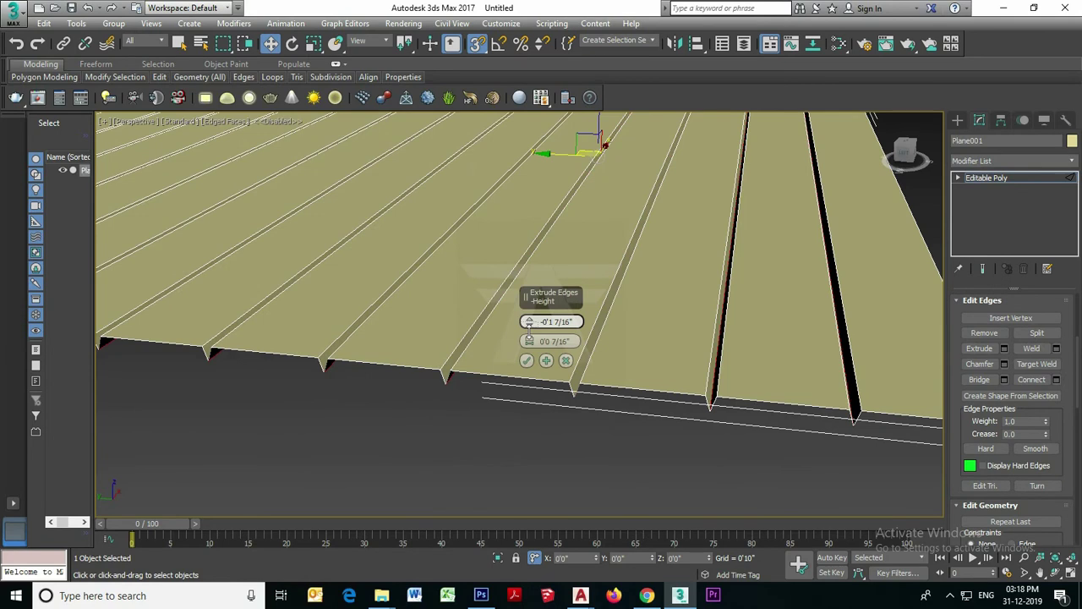
pyautogui.moveTo(530, 326); pyautogui.dragTo(530, 324)
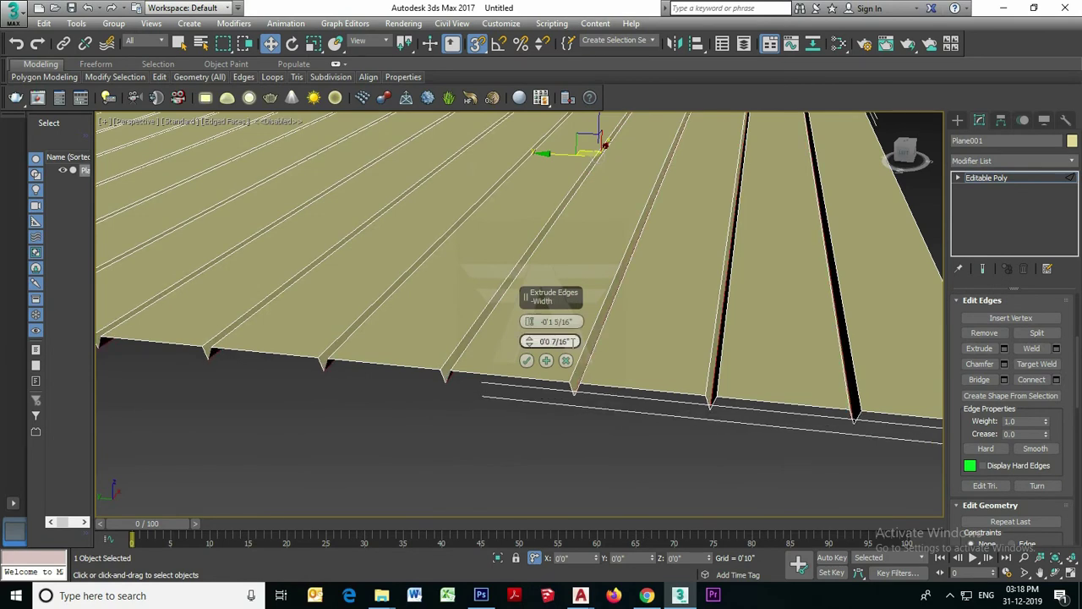
pyautogui.click(526, 361)
pyautogui.scroll(-3, 533, 363)
pyautogui.scroll(-3, 530, 365)
pyautogui.moveTo(530, 365)
pyautogui.keyDown('alt'); pyautogui.mouseDown(button='middle')
pyautogui.moveTo(519, 355)
pyautogui.moveTo(583, 348)
pyautogui.mouseUp(button='middle'); pyautogui.keyUp('alt')
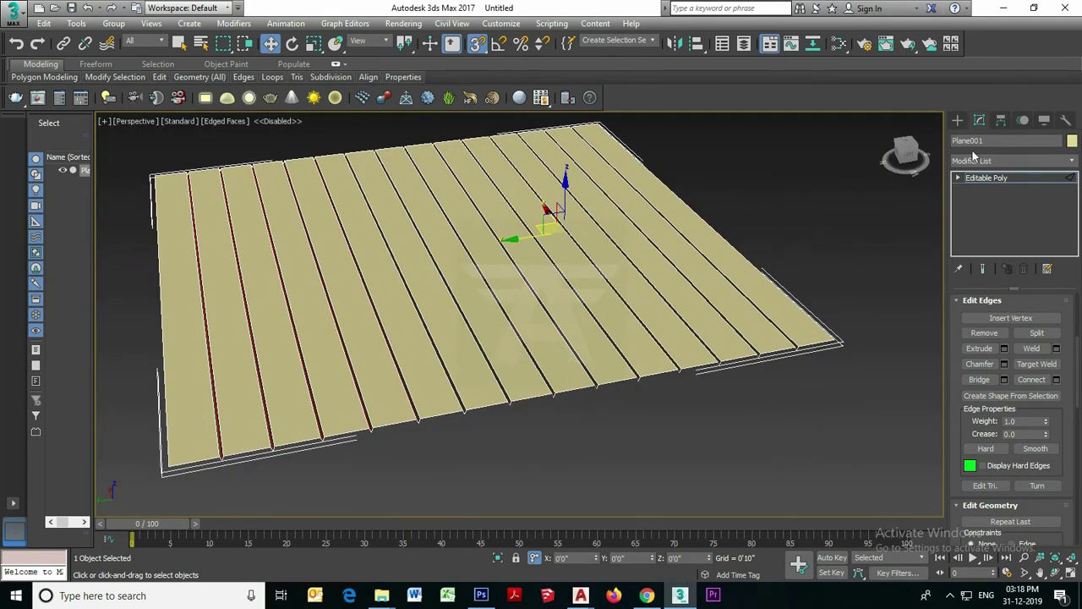
pyautogui.click(958, 120)
pyautogui.scroll(3, 647, 301)
pyautogui.keyDown('alt'); pyautogui.moveTo(652, 302); pyautogui.dragTo(793, 178, button='middle'); pyautogui.keyUp('alt')
pyautogui.scroll(-2, 673, 293)
# - Select the plank plane and enter its Edge sub-object level
pyautogui.click(793, 178)
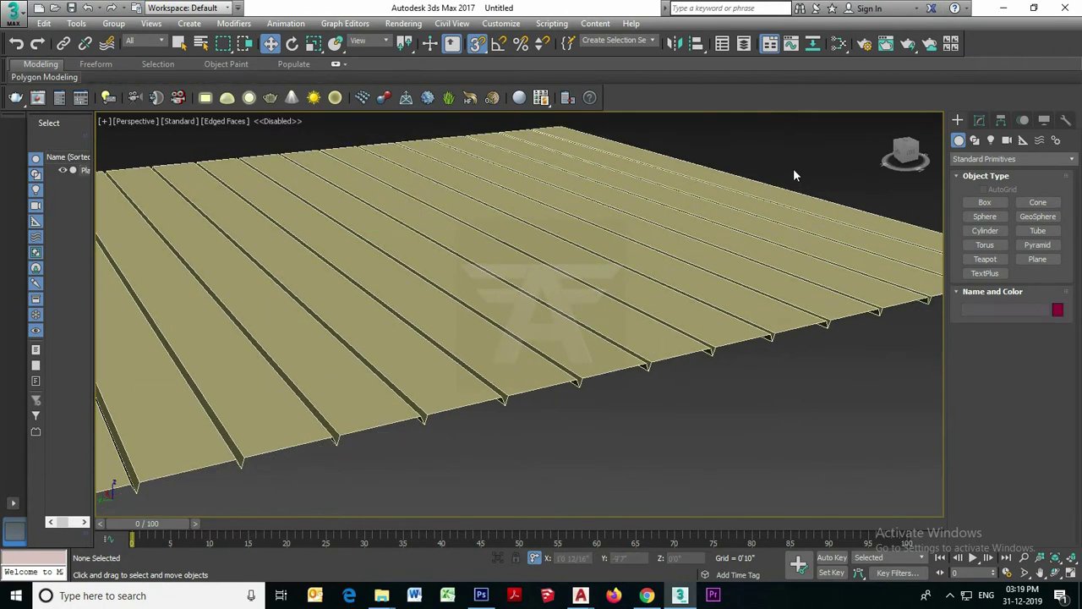
pyautogui.moveTo(657, 268)
pyautogui.keyDown('alt'); pyautogui.mouseDown(button='middle')
pyautogui.moveTo(573, 251)
pyautogui.moveTo(686, 336)
pyautogui.moveTo(606, 340)
pyautogui.moveTo(672, 411)
pyautogui.mouseUp(button='middle'); pyautogui.keyUp('alt')
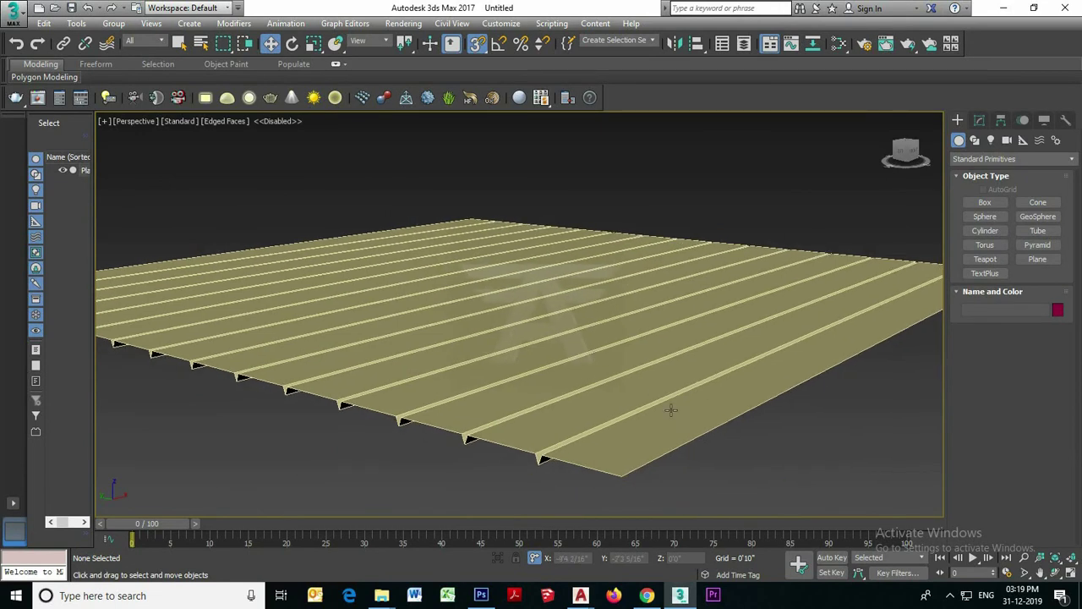
pyautogui.click(673, 410)
pyautogui.click(980, 122)
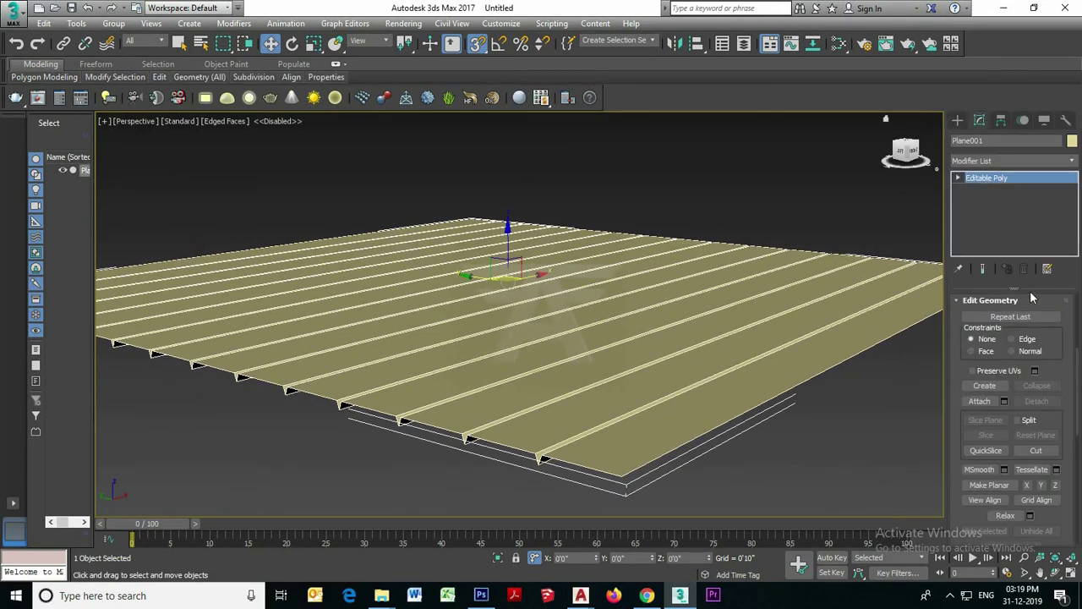
pyautogui.click(958, 179)
pyautogui.click(983, 191)
pyautogui.click(984, 211)
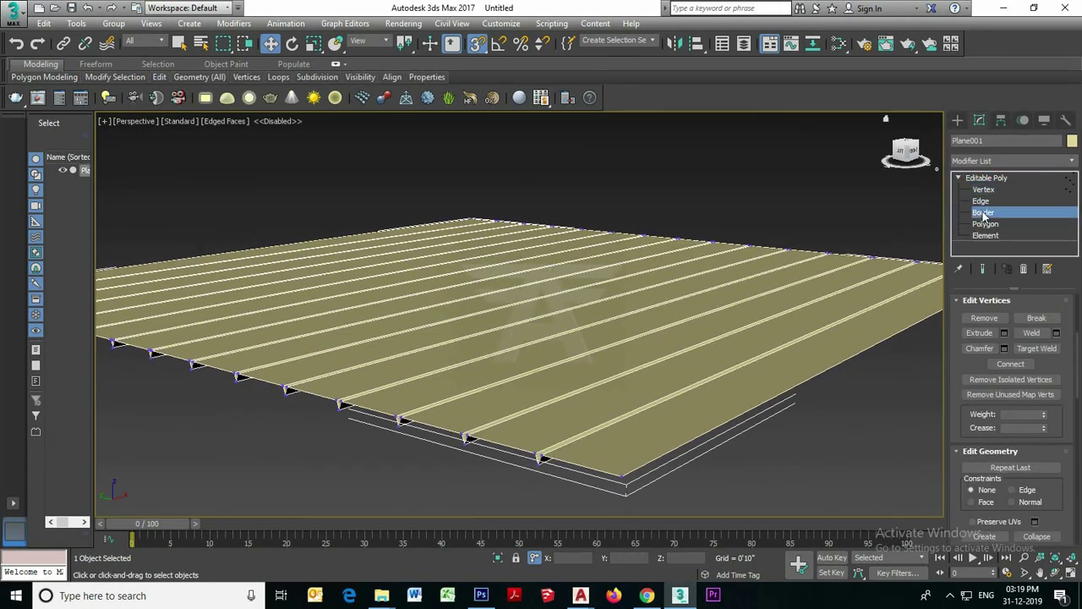
pyautogui.click(981, 201)
# - In the Left view, Shift-drag the selected edge down to start a side wall
pyautogui.keyDown('alt'); pyautogui.moveTo(765, 414); pyautogui.dragTo(770, 389, button='middle'); pyautogui.keyUp('alt')
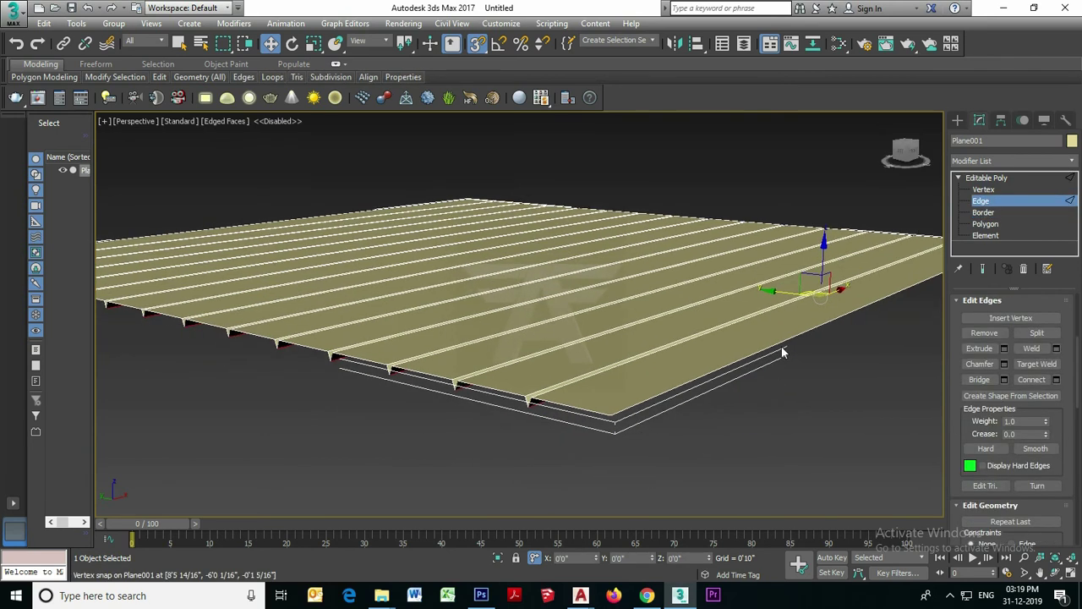
pyautogui.moveTo(783, 352)
pyautogui.keyDown('alt'); pyautogui.mouseDown(button='middle')
pyautogui.moveTo(657, 375)
pyautogui.moveTo(561, 357)
pyautogui.moveTo(476, 381)
pyautogui.moveTo(454, 367)
pyautogui.moveTo(469, 361)
pyautogui.mouseUp(button='middle'); pyautogui.keyUp('alt')
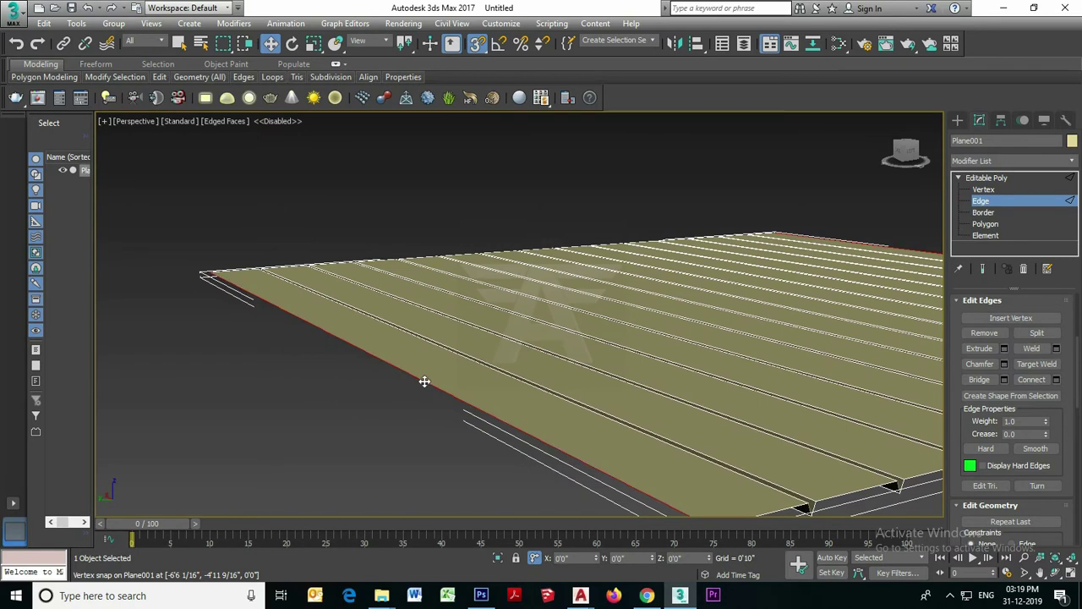
pyautogui.keyDown('alt'); pyautogui.moveTo(514, 404); pyautogui.dragTo(485, 382, button='middle'); pyautogui.keyUp('alt')
pyautogui.press('f')
pyautogui.press('z')
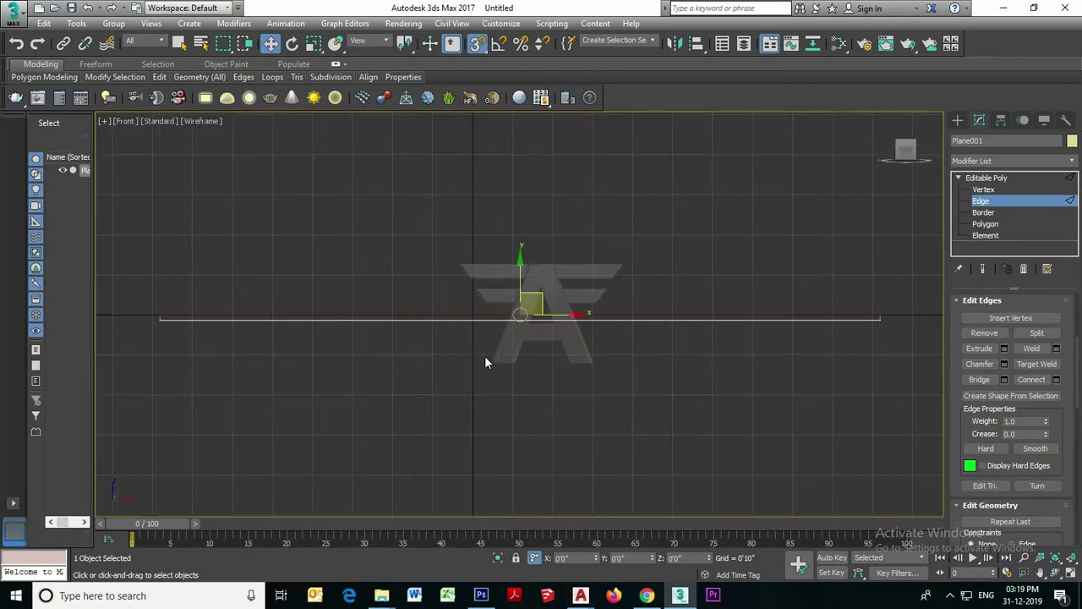
pyautogui.press('l')
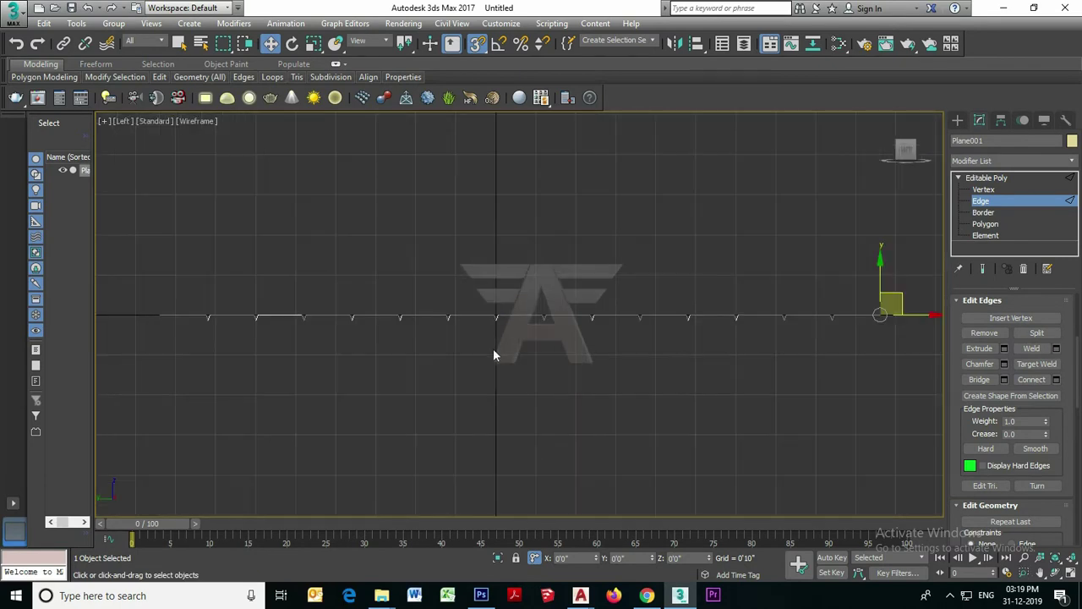
pyautogui.press('z')
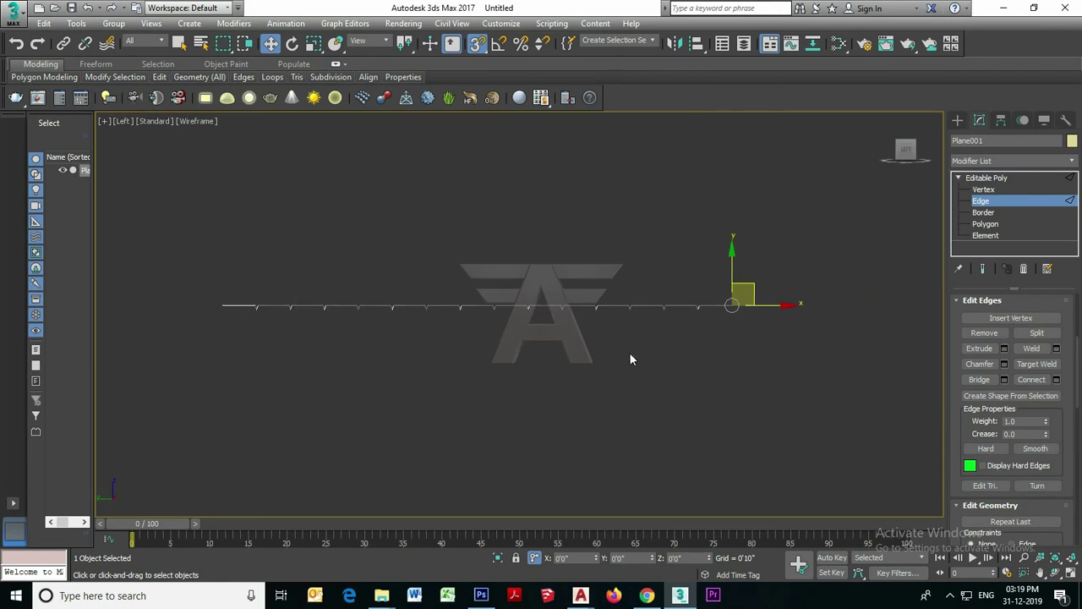
pyautogui.moveTo(731, 305)
pyautogui.mouseDown()
pyautogui.moveTo(735, 331)
pyautogui.moveTo(688, 331)
pyautogui.mouseUp()
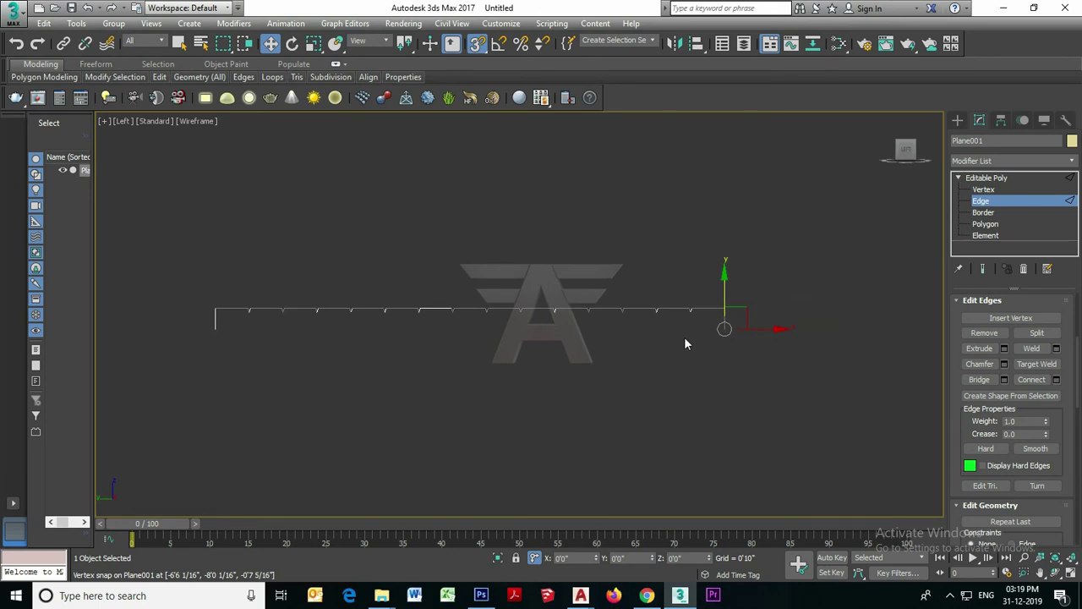
pyautogui.press('p')
pyautogui.moveTo(684, 336)
pyautogui.keyDown('alt'); pyautogui.mouseDown(button='middle')
pyautogui.moveTo(602, 313)
pyautogui.moveTo(676, 322)
pyautogui.moveTo(652, 311)
pyautogui.mouseUp(button='middle'); pyautogui.keyUp('alt')
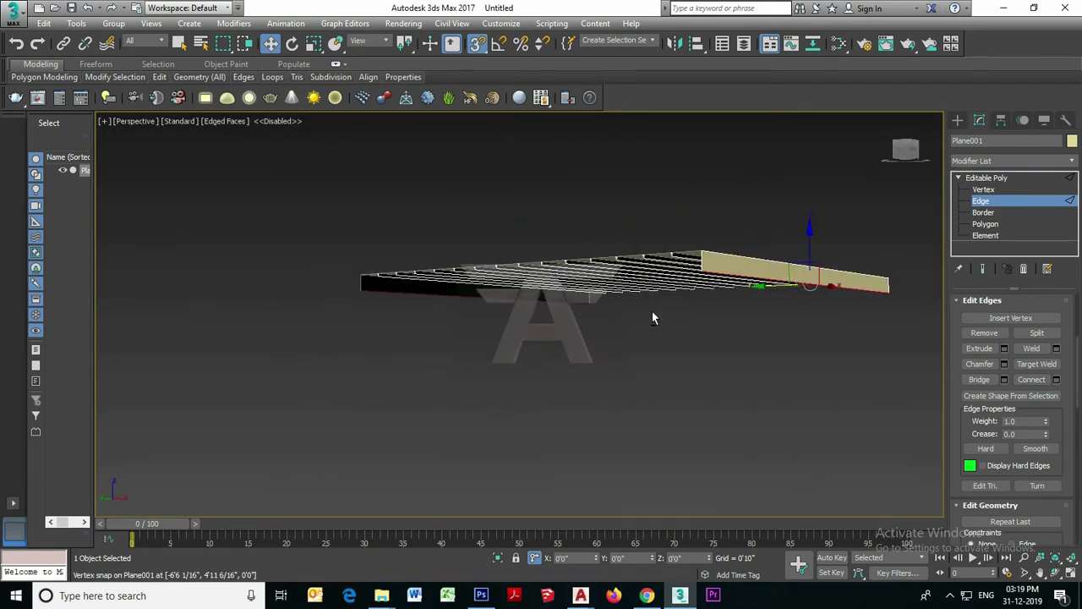
# - Bridge the panel's side edges, then cap its open underside border
pyautogui.click(977, 379)
pyautogui.moveTo(918, 366)
pyautogui.keyDown('alt'); pyautogui.mouseDown(button='middle')
pyautogui.moveTo(731, 285)
pyautogui.moveTo(742, 224)
pyautogui.moveTo(777, 398)
pyautogui.moveTo(693, 307)
pyautogui.moveTo(642, 273)
pyautogui.moveTo(651, 307)
pyautogui.mouseUp(button='middle'); pyautogui.keyUp('alt')
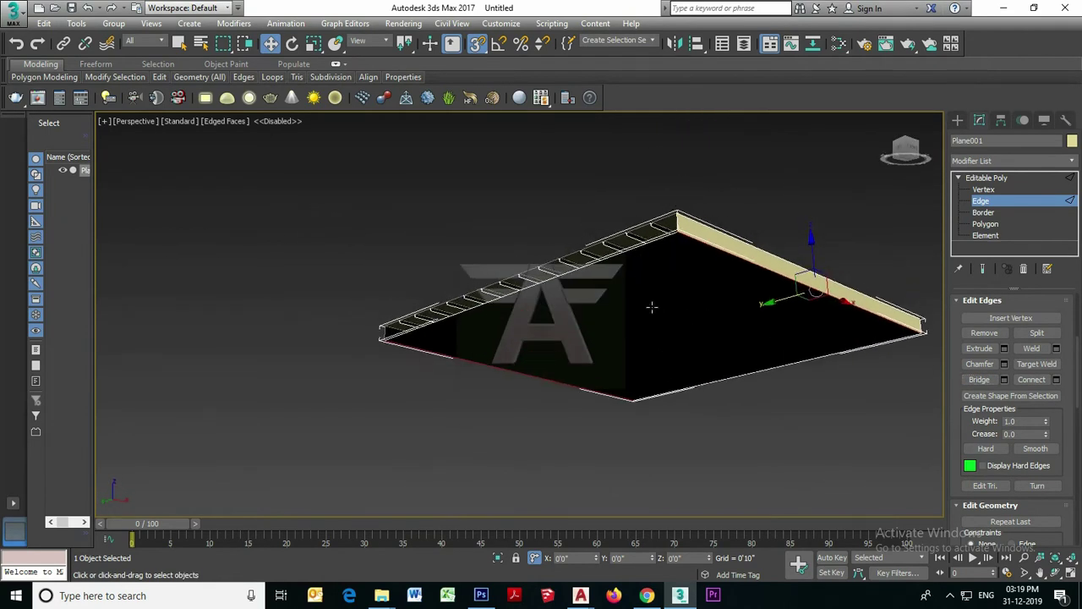
pyautogui.click(983, 212)
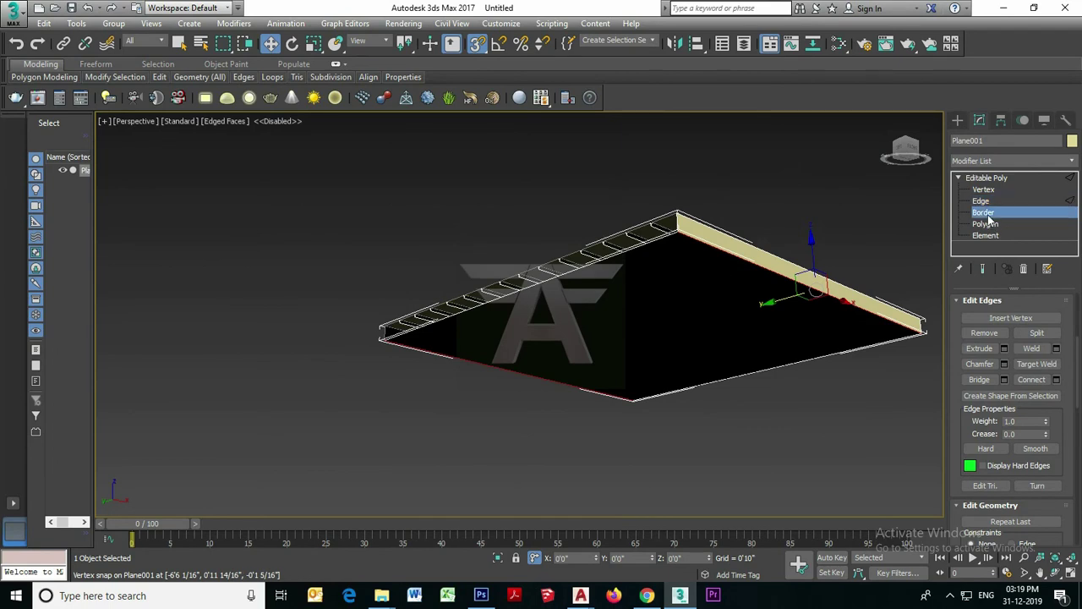
pyautogui.click(674, 226)
pyautogui.keyDown('alt'); pyautogui.moveTo(674, 226); pyautogui.dragTo(629, 283, button='middle'); pyautogui.keyUp('alt')
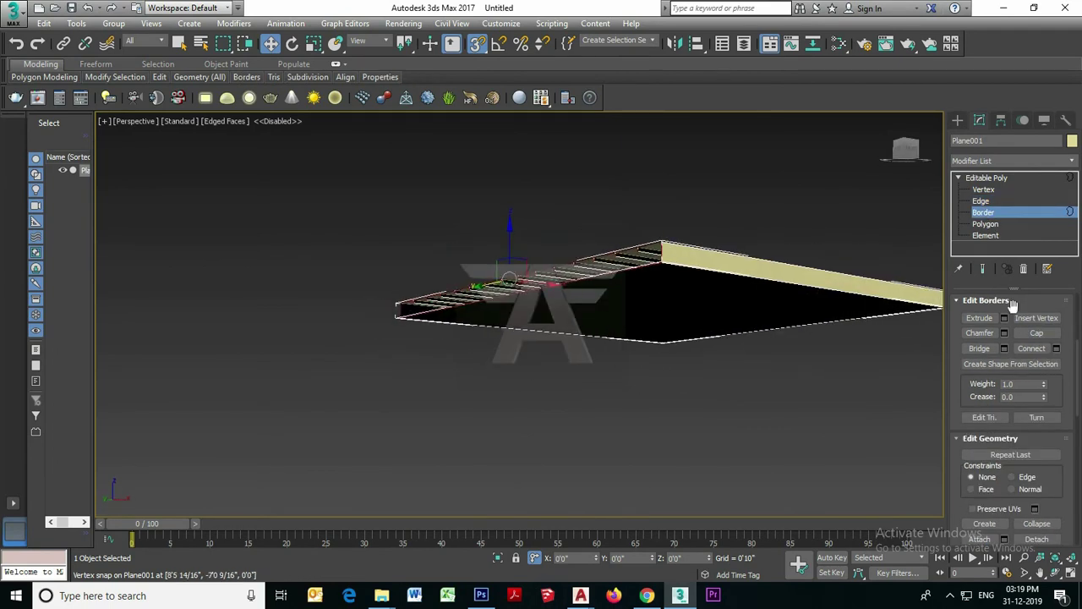
pyautogui.click(1036, 333)
pyautogui.moveTo(642, 279)
pyautogui.keyDown('alt'); pyautogui.mouseDown(button='middle')
pyautogui.moveTo(638, 294)
pyautogui.moveTo(519, 310)
pyautogui.moveTo(603, 305)
pyautogui.mouseUp(button='middle'); pyautogui.keyUp('alt')
# - Cap the remaining open border and exit sub-object editing
pyautogui.click(643, 198)
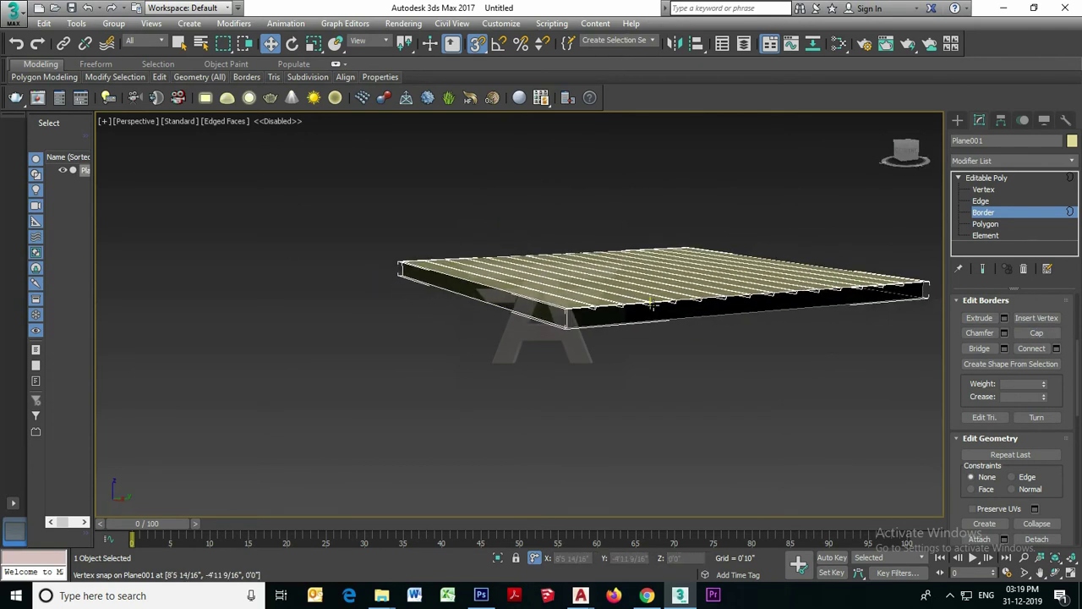
pyautogui.click(597, 306)
pyautogui.click(1037, 332)
pyautogui.keyDown('alt'); pyautogui.moveTo(694, 348); pyautogui.dragTo(786, 338, button='middle'); pyautogui.keyUp('alt')
pyautogui.click(958, 120)
# - Orbit around the finished solid plank slab to inspect it, then select Plane001
pyautogui.click(841, 157)
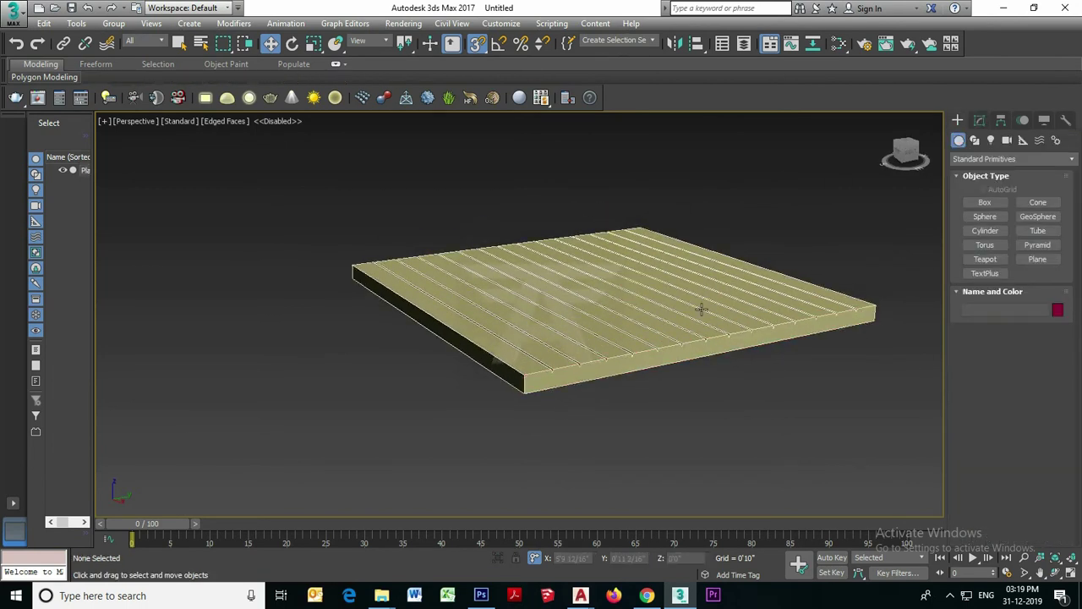
pyautogui.scroll(2, 701, 309)
pyautogui.moveTo(699, 327)
pyautogui.keyDown('alt'); pyautogui.mouseDown(button='middle')
pyautogui.moveTo(650, 296)
pyautogui.moveTo(651, 322)
pyautogui.moveTo(651, 287)
pyautogui.mouseUp(button='middle'); pyautogui.keyUp('alt')
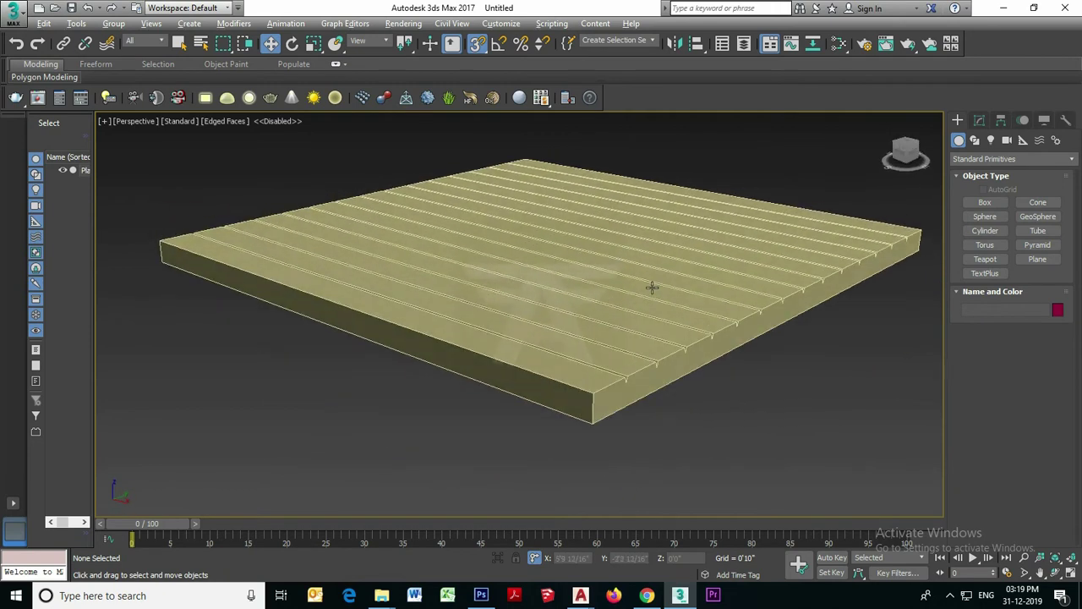
pyautogui.scroll(2, 715, 319)
pyautogui.scroll(2, 715, 319)
pyautogui.scroll(2, 744, 322)
pyautogui.scroll(2, 698, 336)
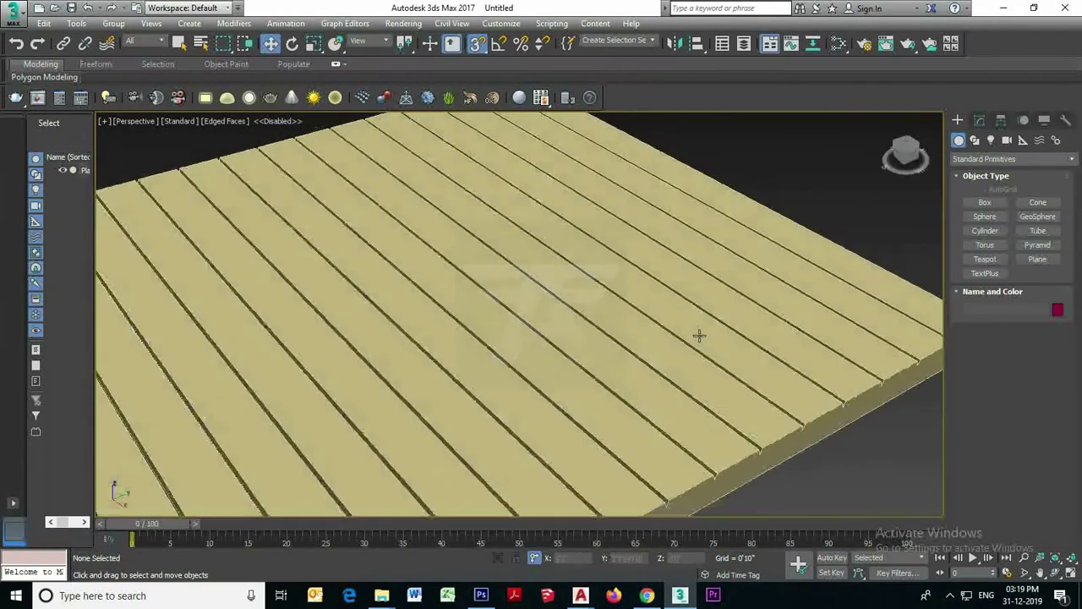
pyautogui.scroll(-3, 699, 336)
pyautogui.moveTo(724, 321)
pyautogui.keyDown('alt'); pyautogui.mouseDown(button='middle')
pyautogui.moveTo(793, 336)
pyautogui.moveTo(685, 327)
pyautogui.mouseUp(button='middle'); pyautogui.keyUp('alt')
pyautogui.scroll(2, 714, 322)
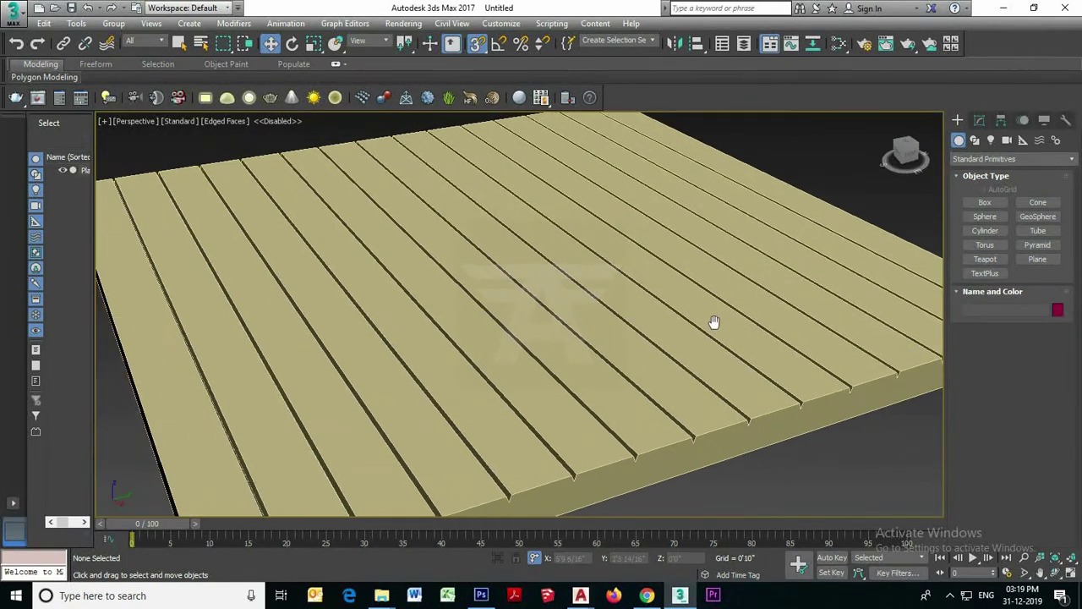
pyautogui.scroll(-2, 714, 322)
pyautogui.scroll(1, 667, 331)
pyautogui.click(582, 298)
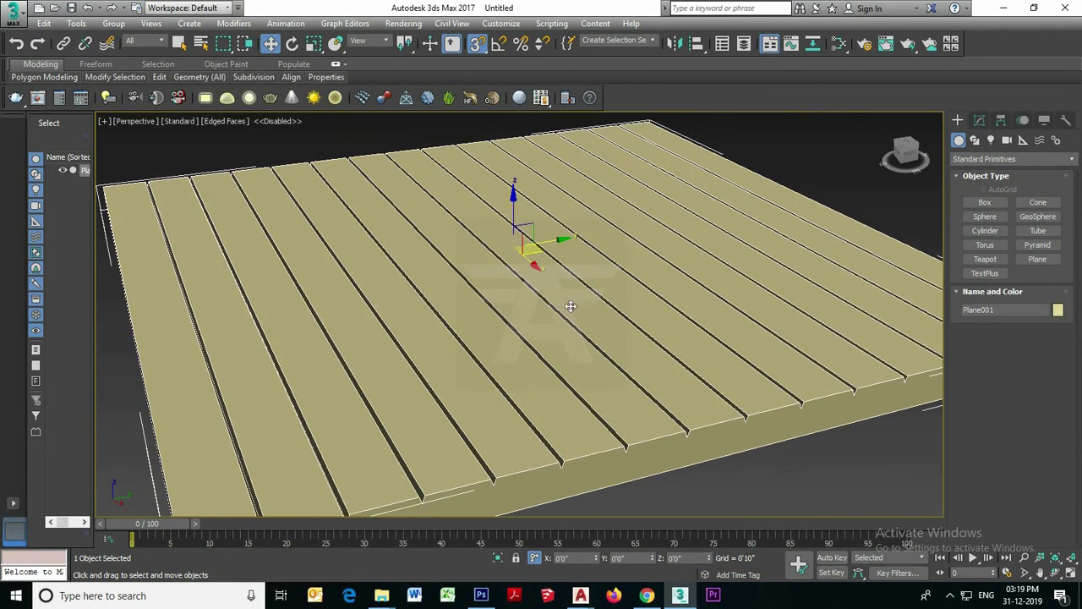
# - Open and enlarge the Slate Material Editor and add a VRayMtl node, Material #25
pyautogui.click(837, 44)
pyautogui.moveTo(418, 85)
pyautogui.mouseDown()
pyautogui.moveTo(634, 108)
pyautogui.moveTo(845, 106)
pyautogui.mouseUp()
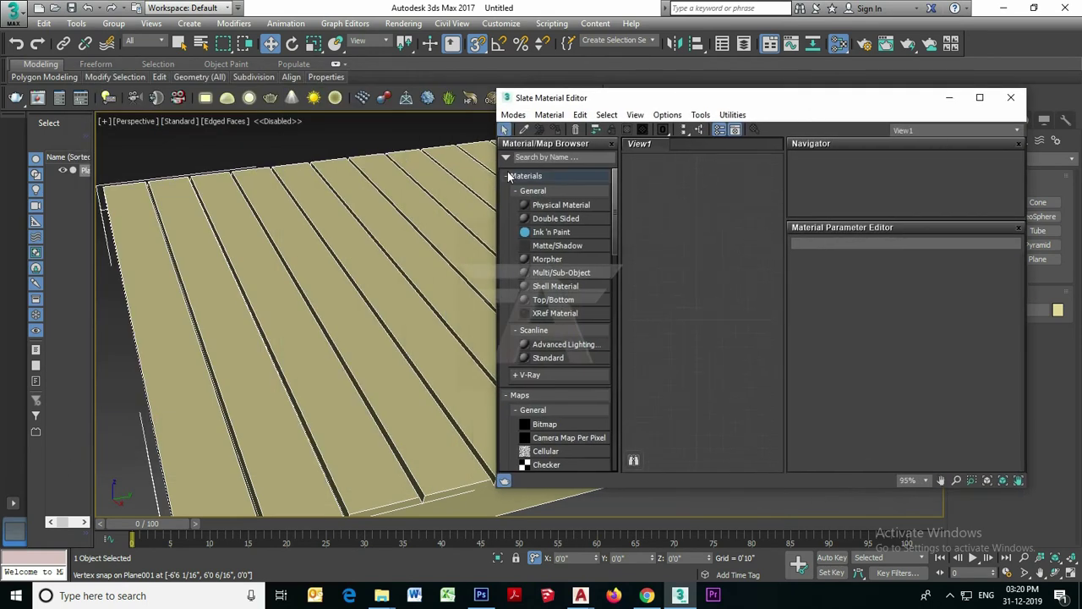
pyautogui.moveTo(494, 88); pyautogui.dragTo(284, 37)
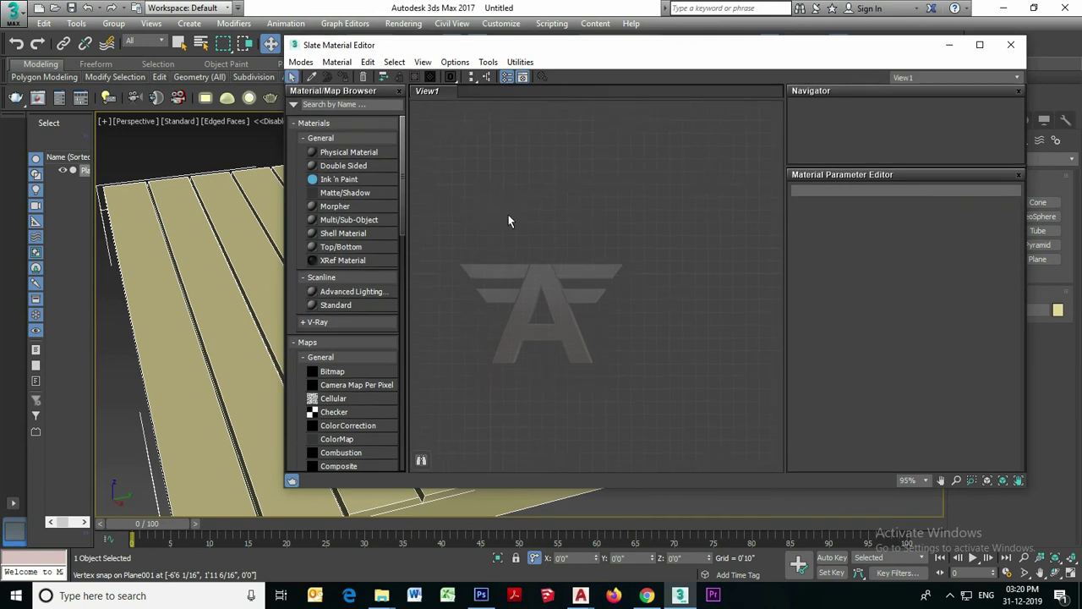
pyautogui.rightClick(490, 202)
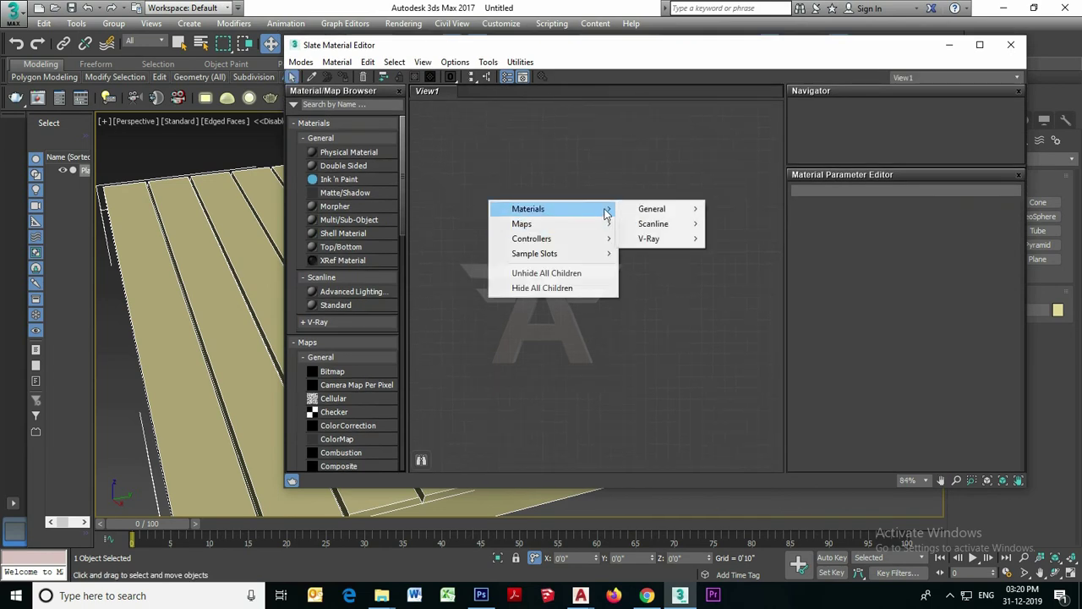
pyautogui.moveTo(650, 238)
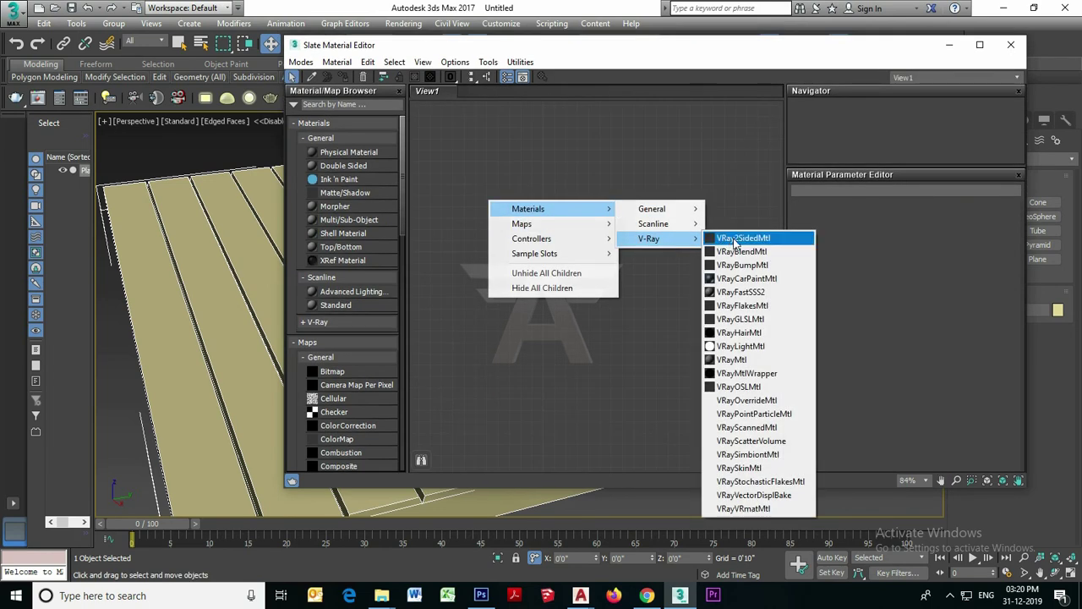
pyautogui.click(750, 361)
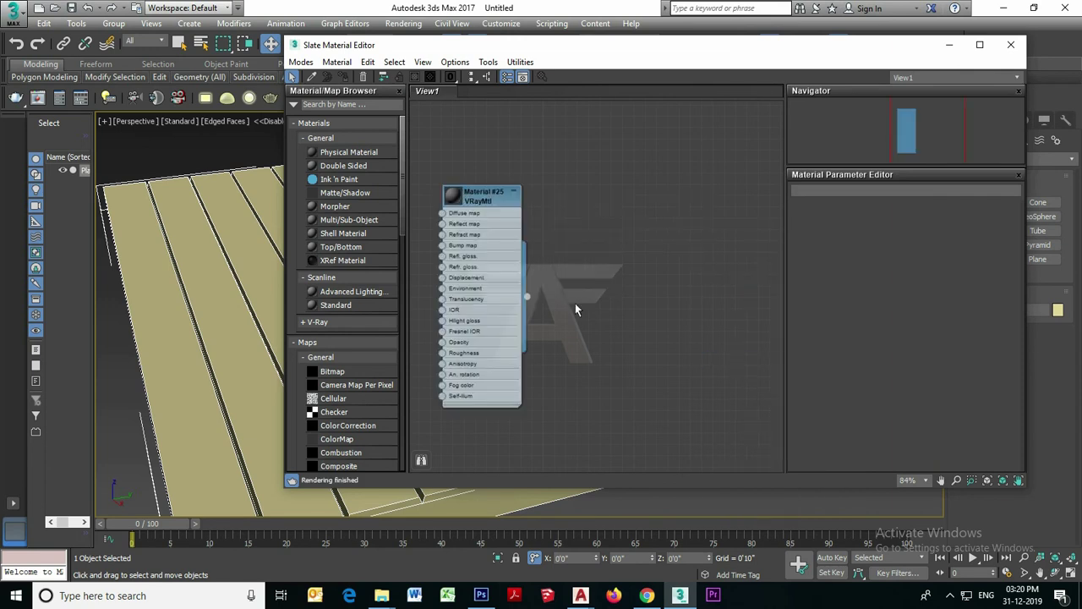
pyautogui.click(484, 196)
pyautogui.scroll(1, 484, 196)
pyautogui.moveTo(495, 189); pyautogui.dragTo(526, 172)
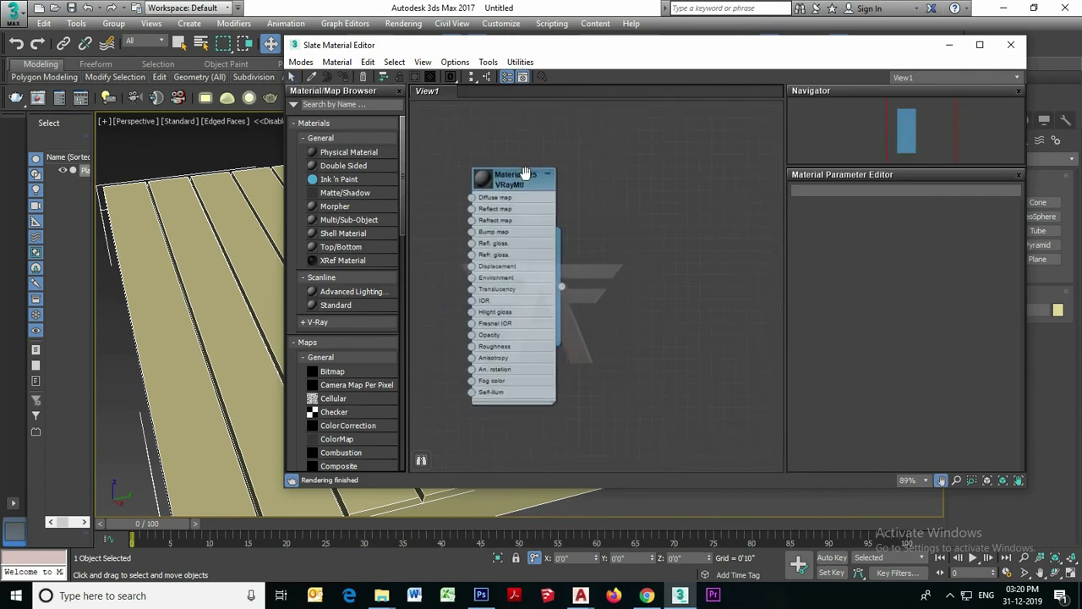
pyautogui.rightClick(642, 179)
pyautogui.moveTo(674, 198)
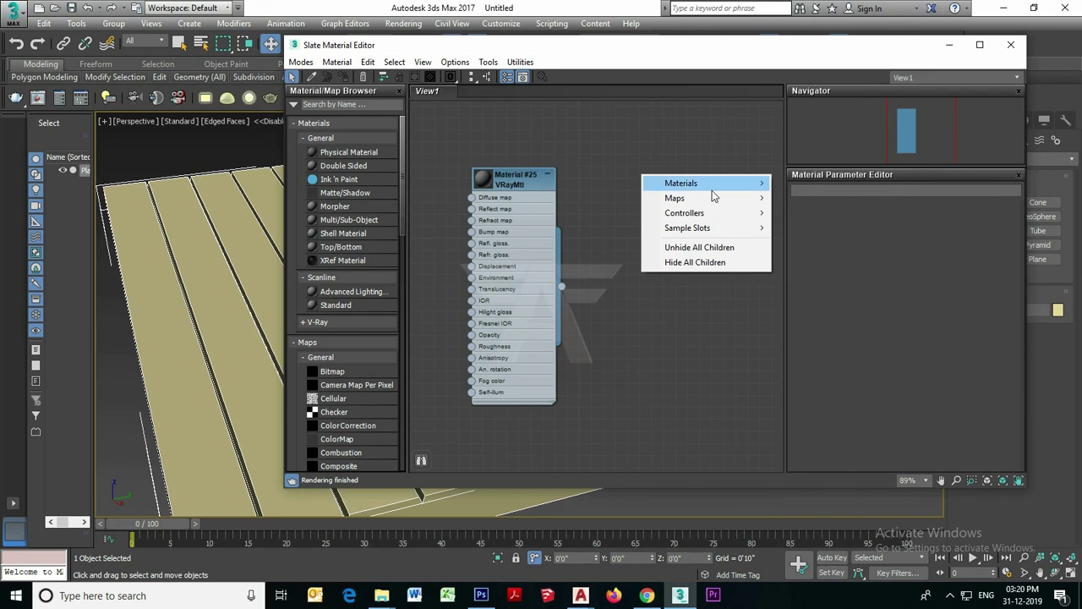
pyautogui.moveTo(805, 197)
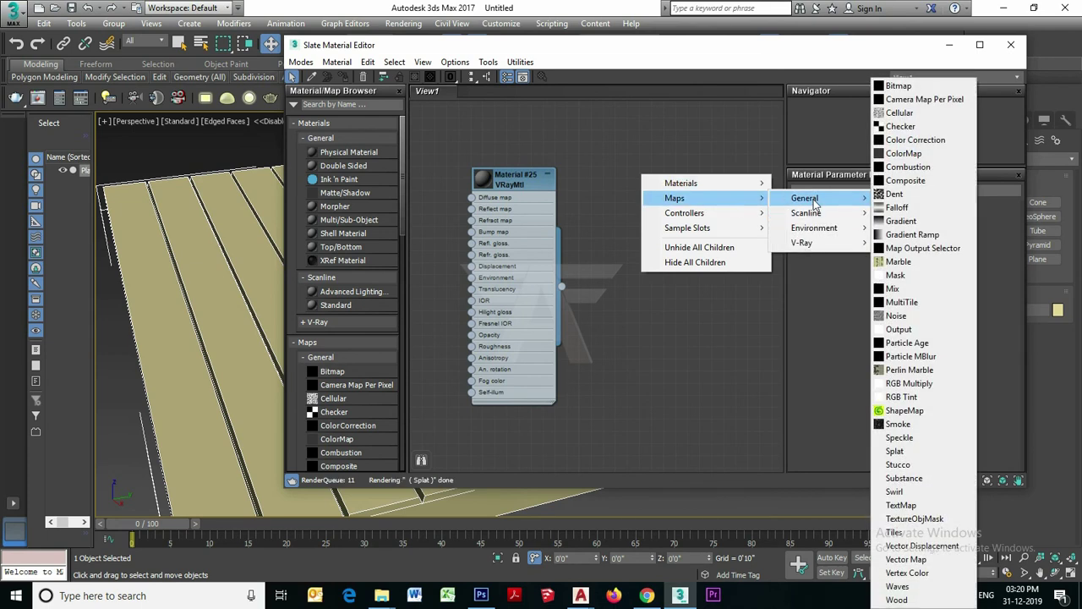
# - Add a Bitmap node, Map #1, loaded with the walnut_texture_d image from the wood folder
pyautogui.click(892, 87)
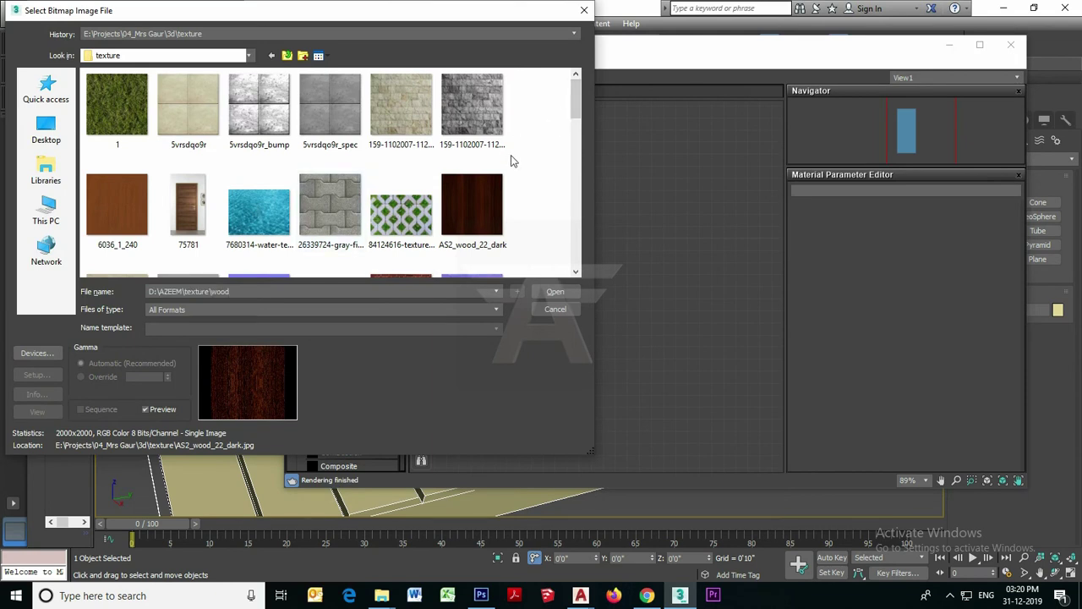
pyautogui.press('Return')
pyautogui.moveTo(572, 114)
pyautogui.mouseDown()
pyautogui.moveTo(584, 178)
pyautogui.moveTo(542, 248)
pyautogui.mouseUp()
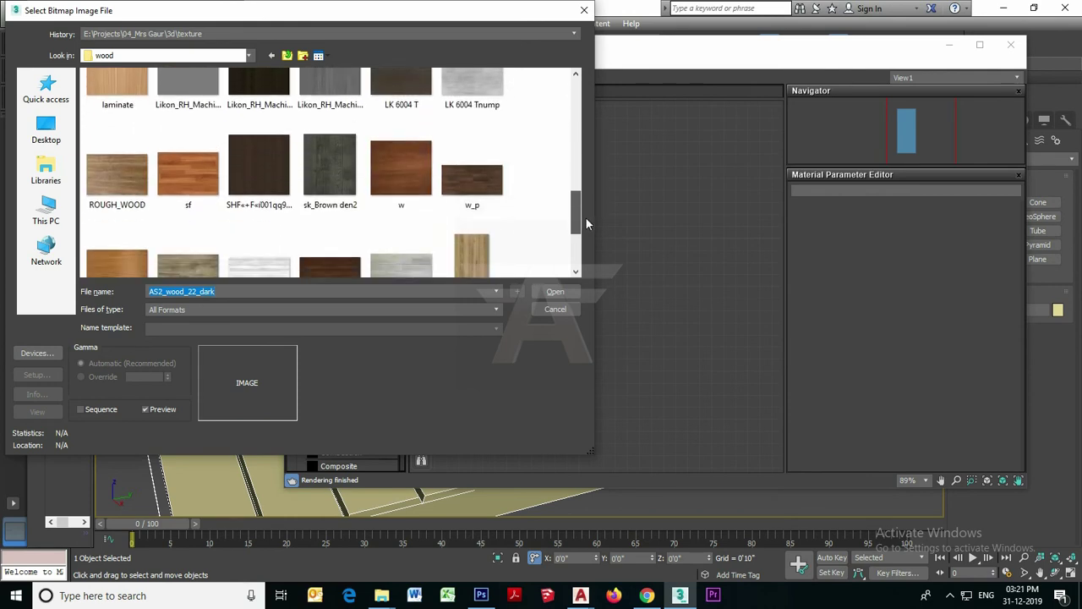
pyautogui.click(341, 127)
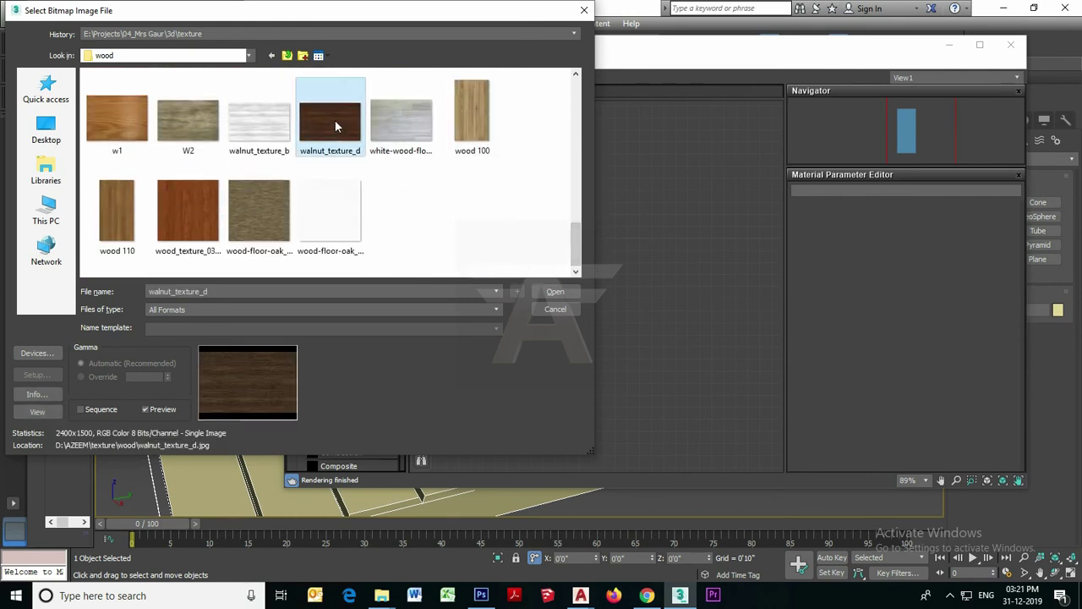
pyautogui.click(551, 292)
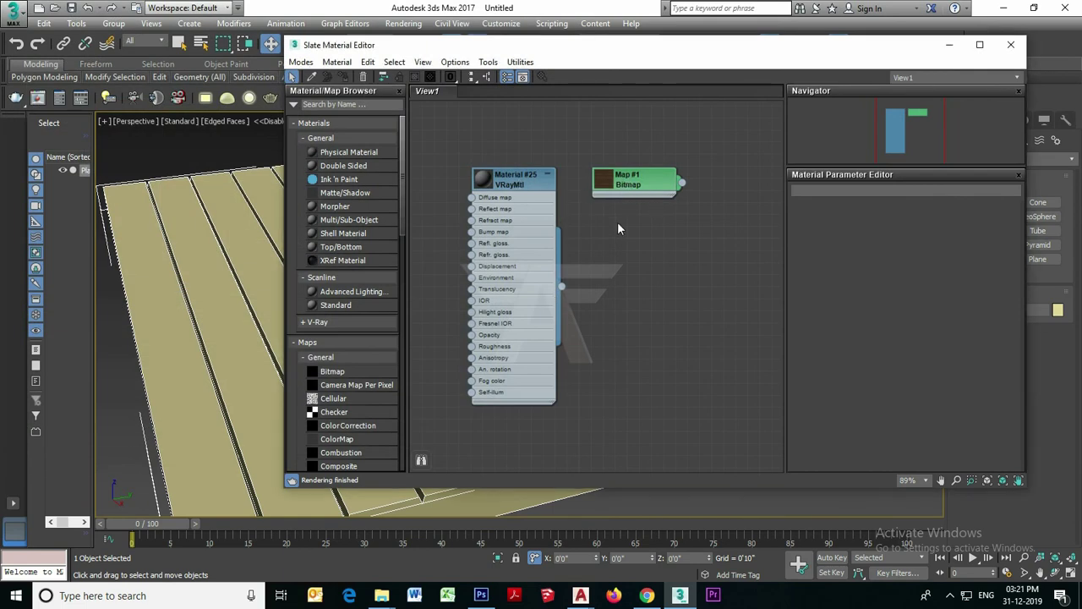
# - Wire Map #1 into Material #25's Diffuse, assign it to Plane001, and close the editor
pyautogui.doubleClick(517, 177)
pyautogui.moveTo(533, 178)
pyautogui.mouseDown()
pyautogui.moveTo(708, 201)
pyautogui.moveTo(748, 177)
pyautogui.mouseUp()
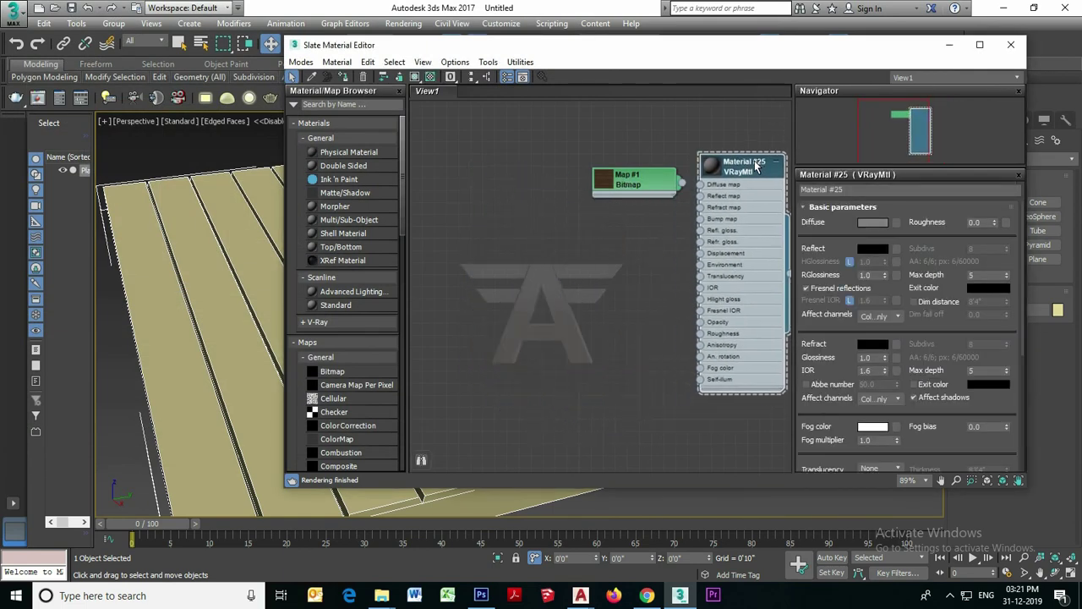
pyautogui.moveTo(634, 182)
pyautogui.mouseDown()
pyautogui.moveTo(534, 182)
pyautogui.moveTo(689, 200)
pyautogui.mouseUp()
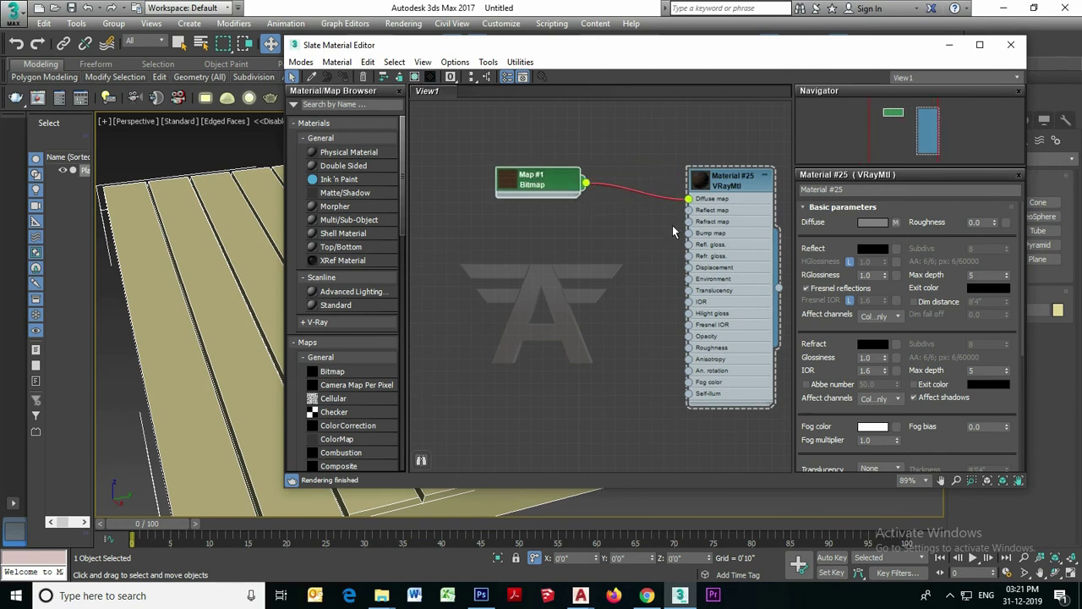
pyautogui.moveTo(715, 192); pyautogui.dragTo(654, 201, button='middle')
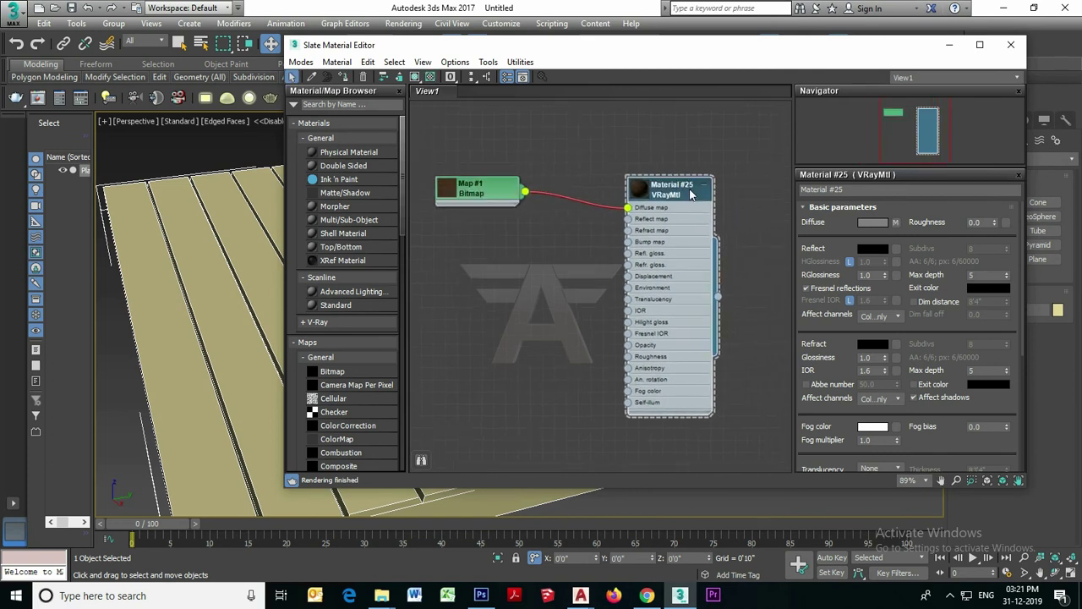
pyautogui.rightClick(692, 195)
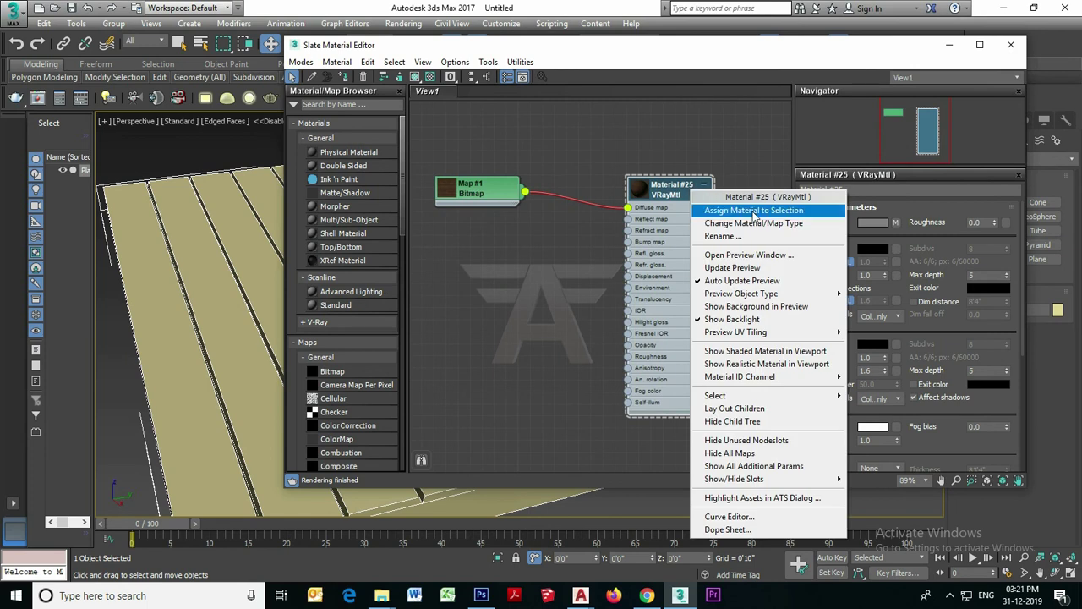
pyautogui.click(754, 211)
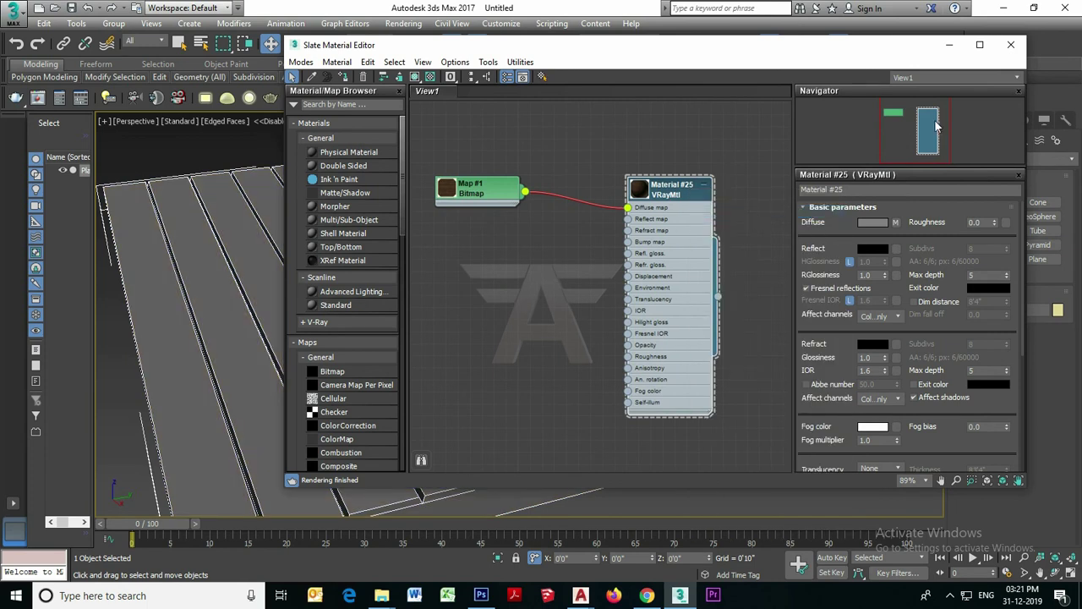
pyautogui.click(1011, 44)
# - Add a UVW Map modifier to the plank panel and set its mapping to Box
pyautogui.keyDown('alt'); pyautogui.moveTo(483, 310); pyautogui.dragTo(521, 306, button='middle'); pyautogui.keyUp('alt')
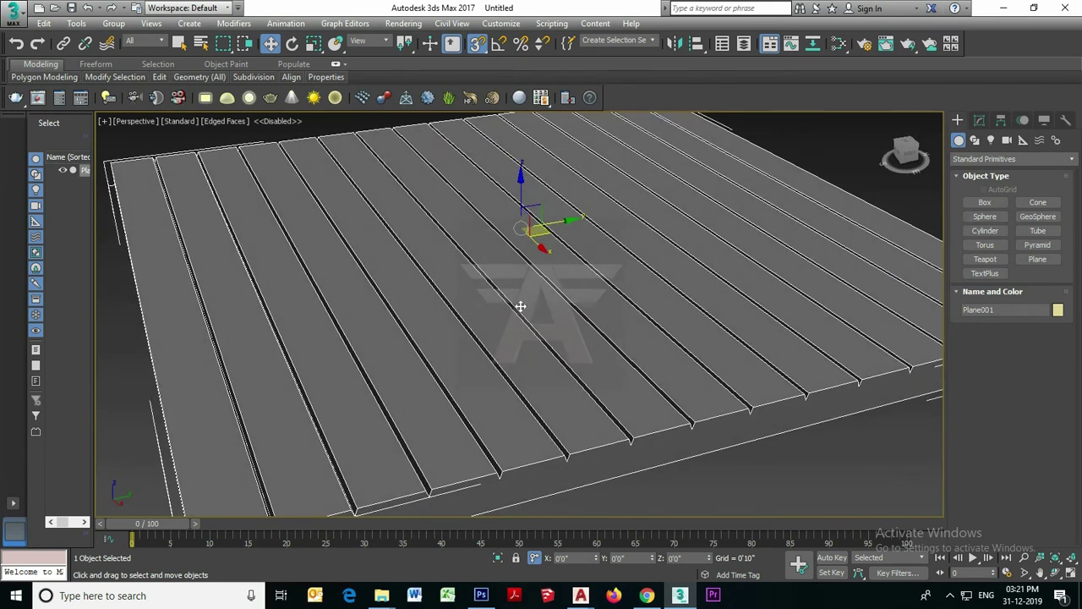
pyautogui.click(979, 121)
pyautogui.click(1003, 160)
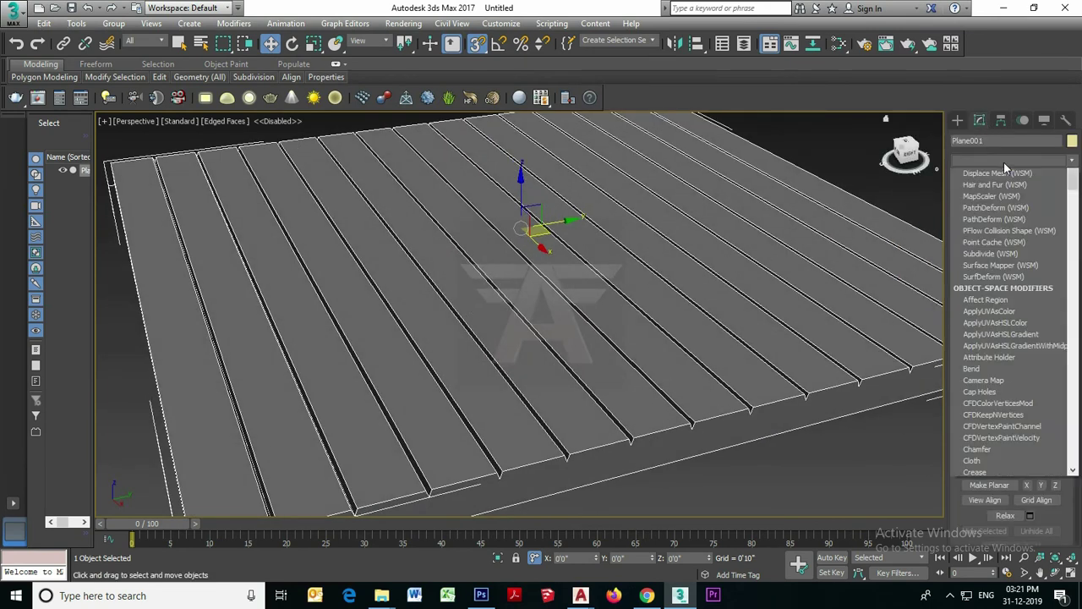
pyautogui.write('uvw')
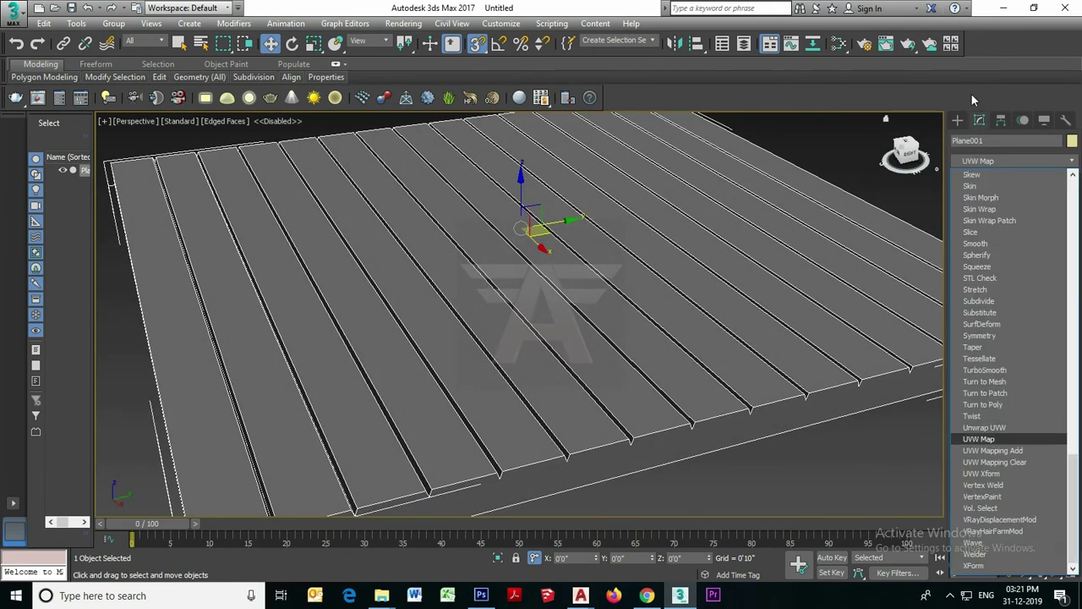
pyautogui.press('Return')
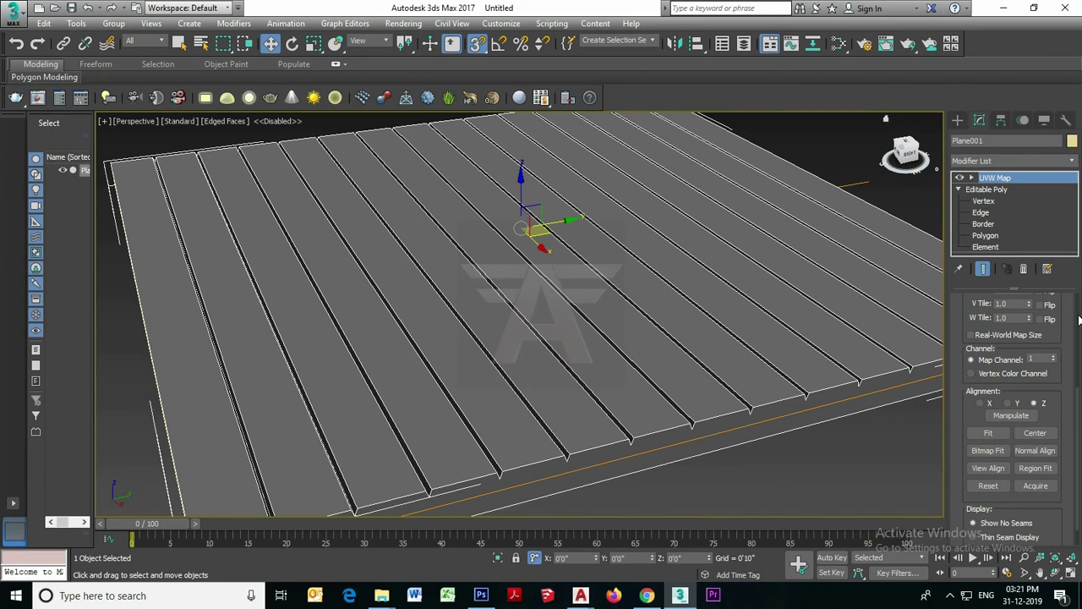
pyautogui.moveTo(1078, 389); pyautogui.dragTo(1077, 294)
pyautogui.click(987, 377)
# - Reopen the Slate Material Editor with M
pyautogui.keyDown('alt'); pyautogui.moveTo(785, 314); pyautogui.dragTo(694, 306, button='middle'); pyautogui.keyUp('alt')
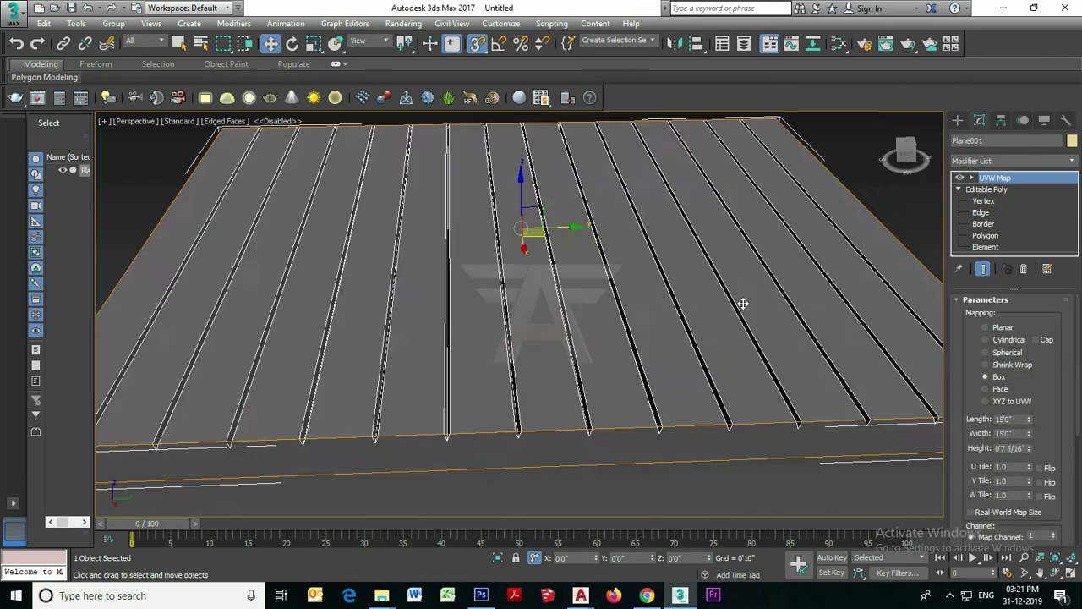
pyautogui.click(957, 120)
pyautogui.keyDown('alt'); pyautogui.moveTo(654, 296); pyautogui.dragTo(628, 307, button='middle'); pyautogui.keyUp('alt')
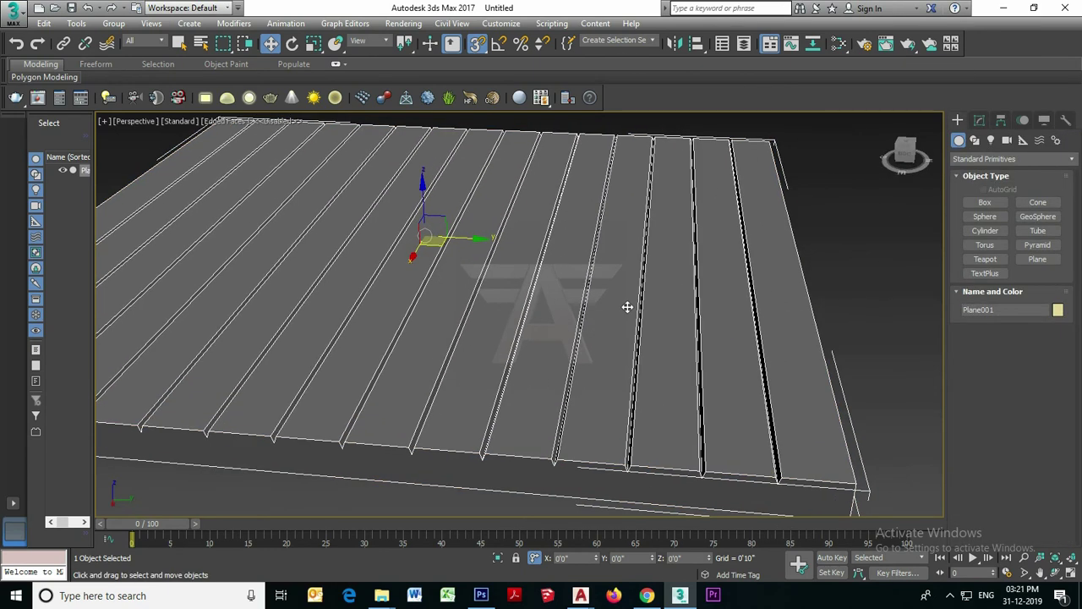
pyautogui.press('m')
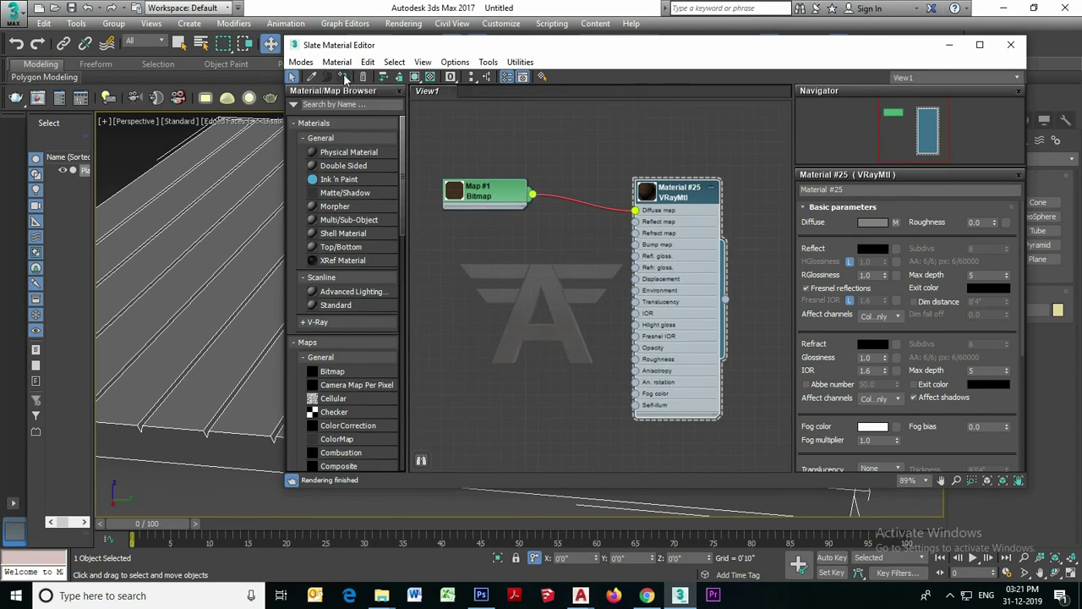
# - Enable the preview background and viewport shaded material, then close the editor to see the walnut texture
pyautogui.click(430, 76)
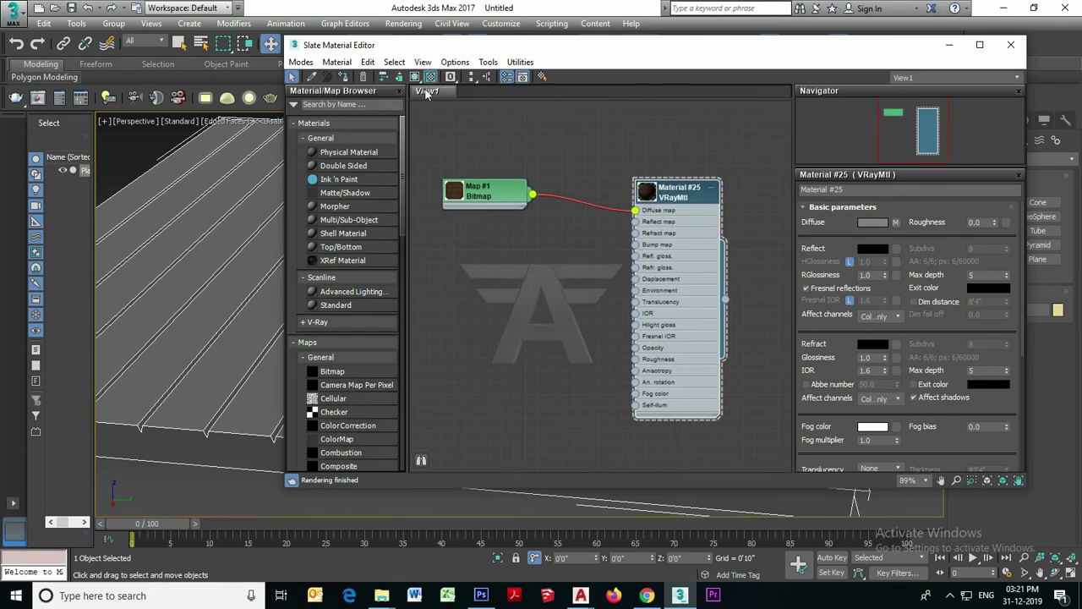
pyautogui.click(414, 77)
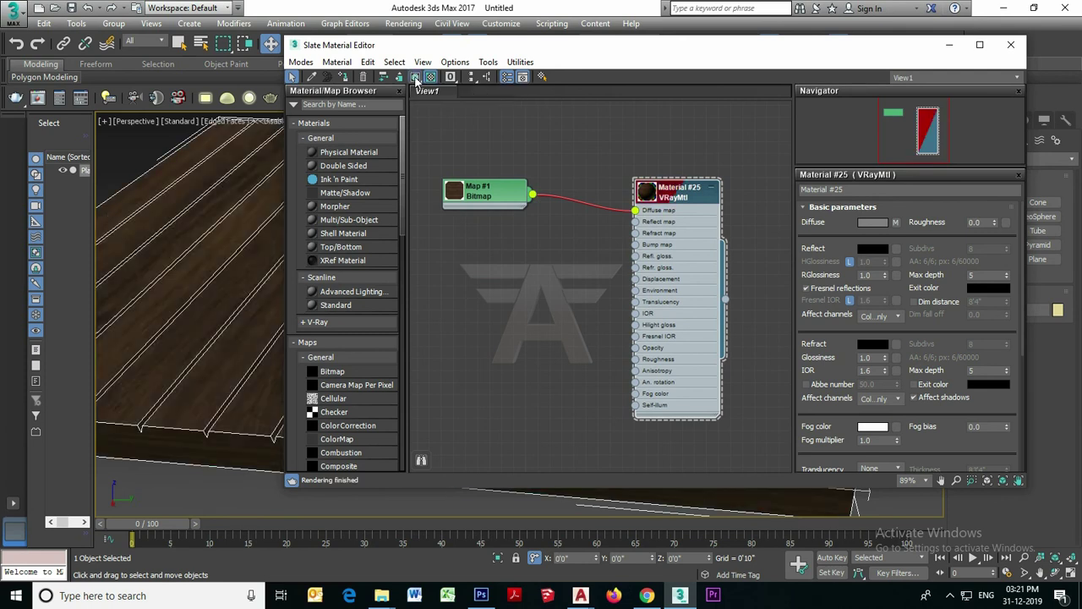
pyautogui.click(1011, 45)
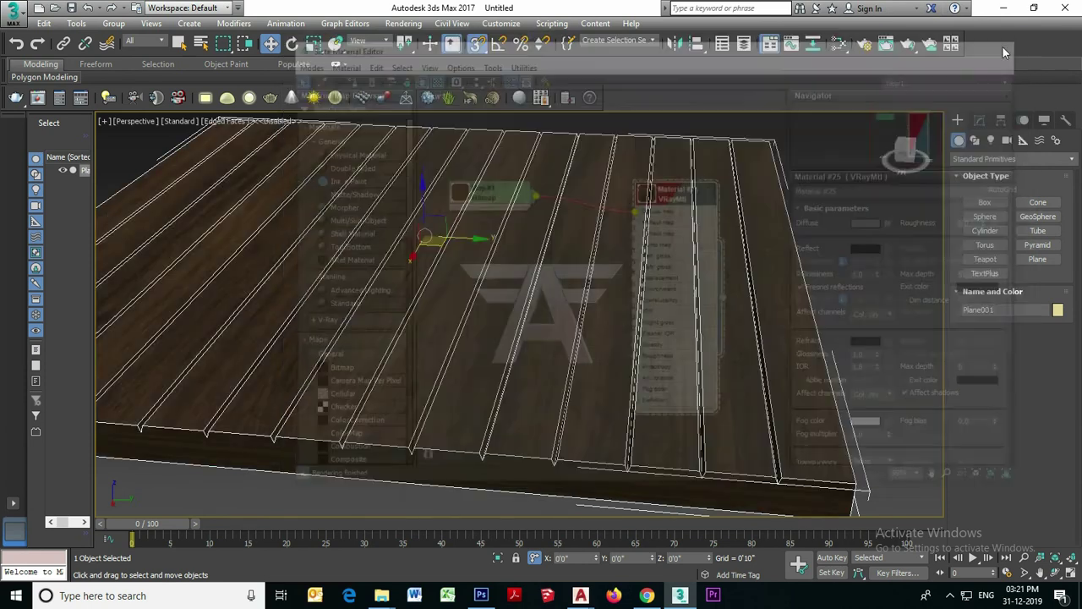
pyautogui.scroll(2, 652, 232)
pyautogui.scroll(2, 589, 267)
# - Resize the UVW Map box to 5'0" length and 10'0" width
pyautogui.scroll(-2, 588, 267)
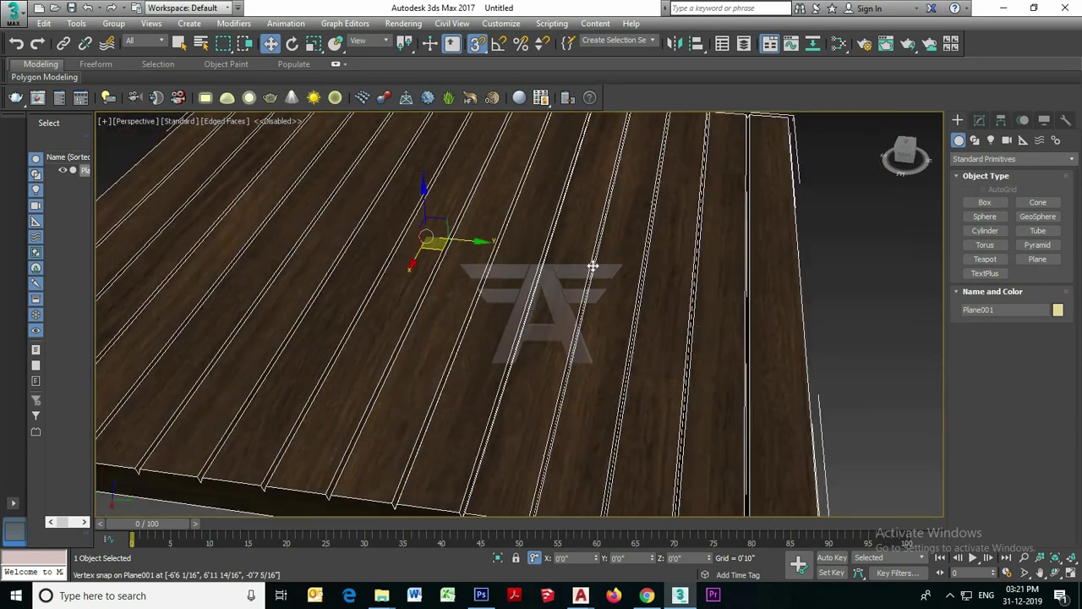
pyautogui.click(979, 121)
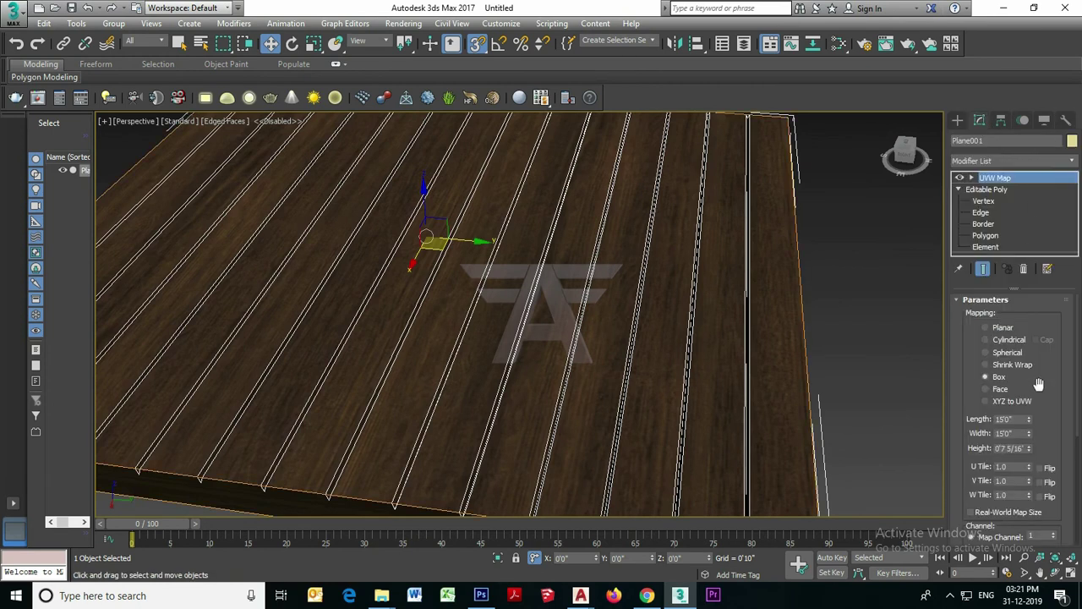
pyautogui.doubleClick(1018, 420)
pyautogui.write('5')
pyautogui.press('Tab')
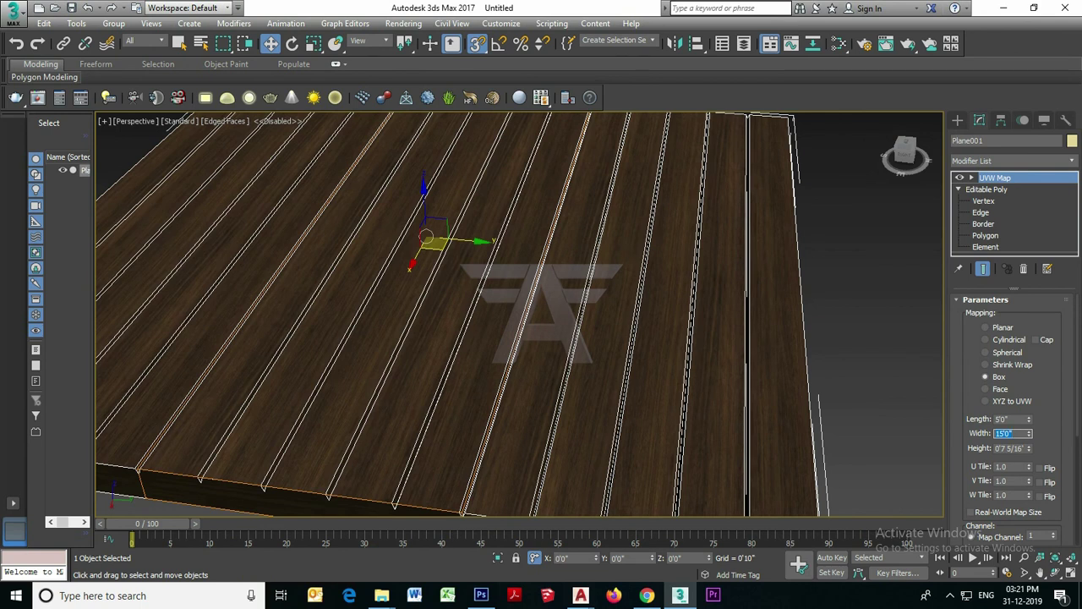
pyautogui.press('Return')
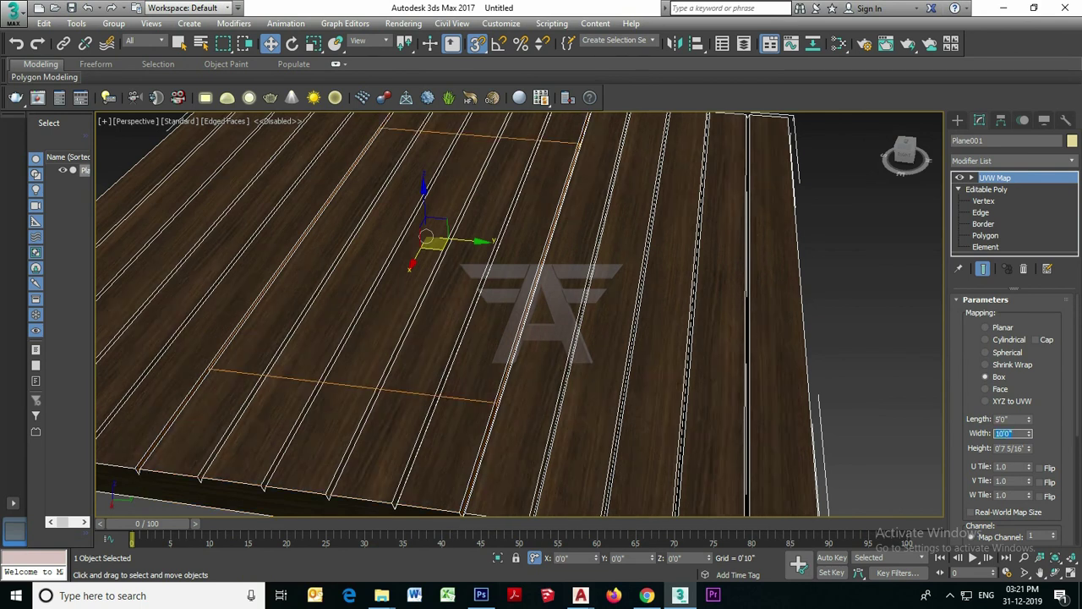
pyautogui.click(957, 121)
pyautogui.moveTo(504, 308)
pyautogui.keyDown('alt'); pyautogui.mouseDown(button='middle')
pyautogui.moveTo(625, 317)
pyautogui.moveTo(674, 302)
pyautogui.moveTo(698, 341)
pyautogui.moveTo(692, 317)
pyautogui.mouseUp(button='middle'); pyautogui.keyUp('alt')
# - Deselect the panel and turn off Edged Faces for plain shaded display
pyautogui.click(780, 179)
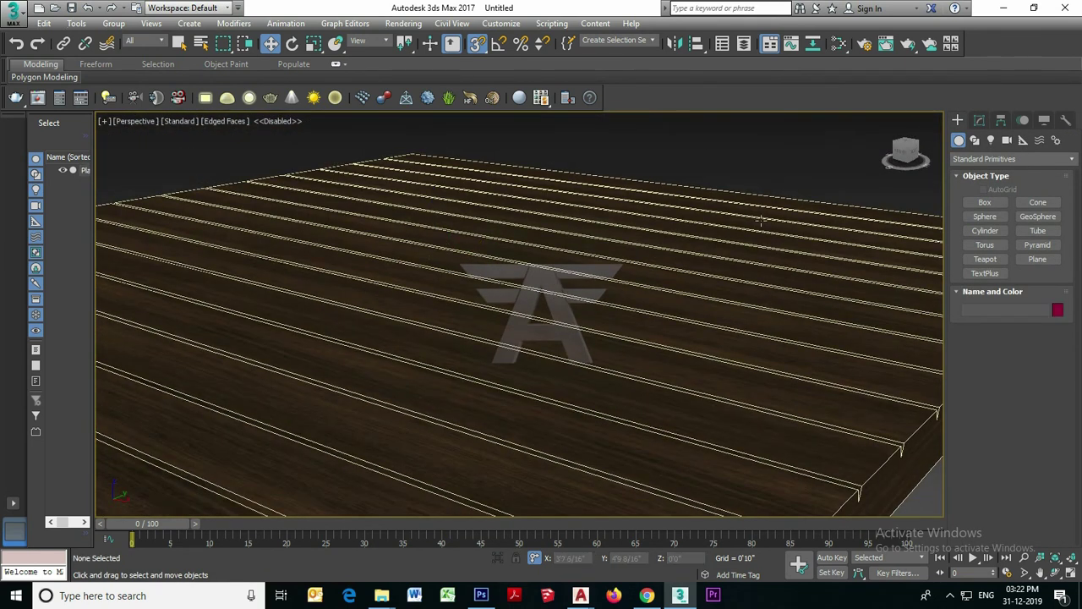
pyautogui.keyDown('alt'); pyautogui.moveTo(764, 219); pyautogui.dragTo(738, 223, button='middle'); pyautogui.keyUp('alt')
pyautogui.press('F4')
pyautogui.moveTo(655, 251)
pyautogui.keyDown('alt'); pyautogui.mouseDown(button='middle')
pyautogui.moveTo(683, 254)
pyautogui.moveTo(761, 220)
pyautogui.moveTo(744, 220)
pyautogui.moveTo(770, 228)
pyautogui.moveTo(764, 220)
pyautogui.moveTo(765, 257)
pyautogui.mouseUp(button='middle'); pyautogui.keyUp('alt')
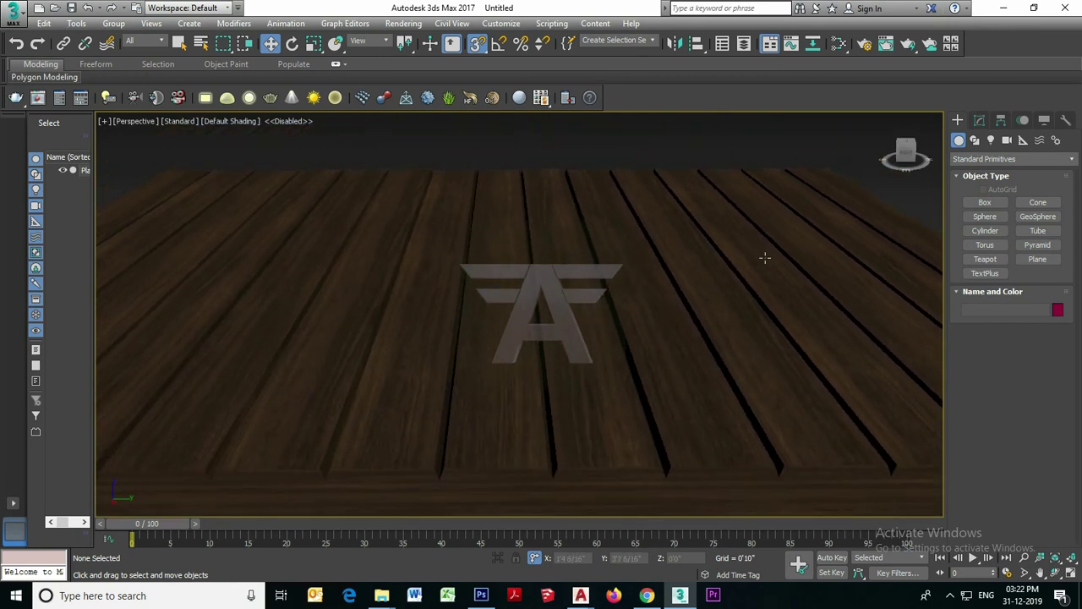
pyautogui.click(980, 120)
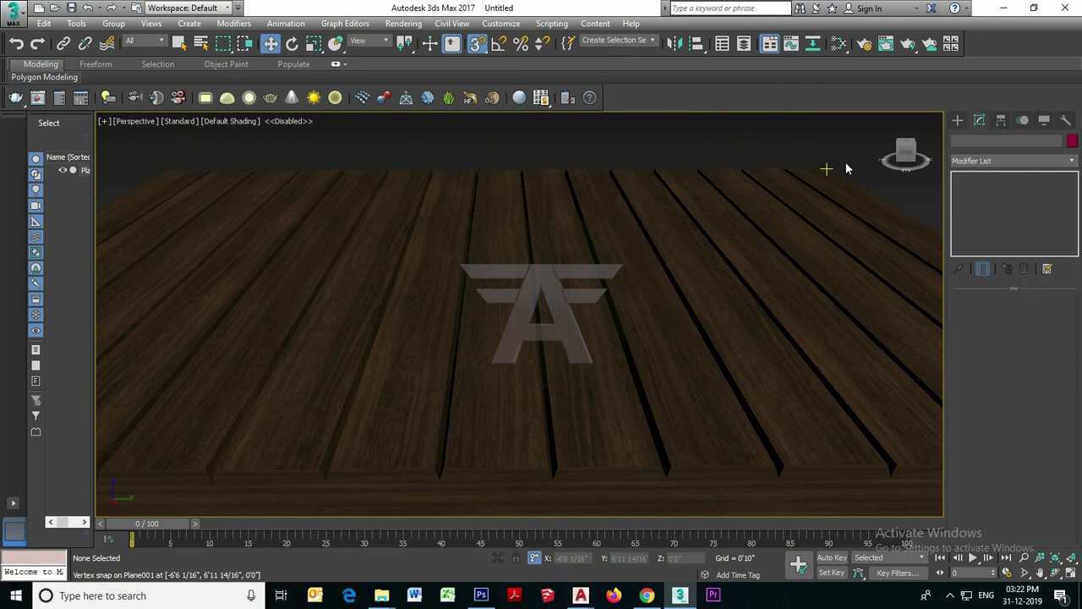
pyautogui.keyDown('alt'); pyautogui.moveTo(846, 164); pyautogui.dragTo(718, 342, button='middle'); pyautogui.keyUp('alt')
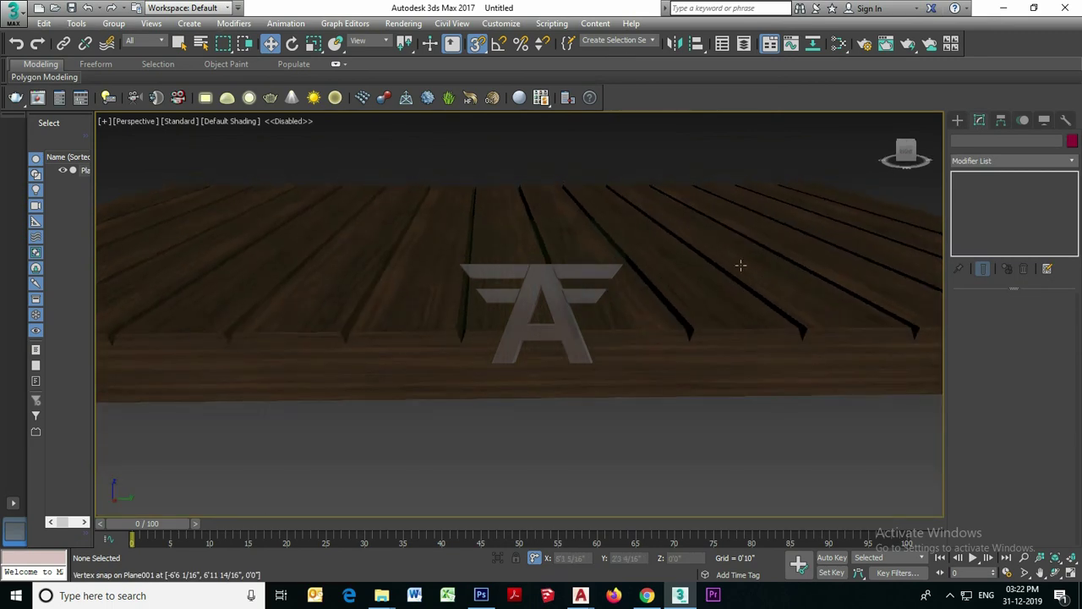
# - Check the panel in a shaded Front view, then return to Perspective and orbit lower
pyautogui.press('f')
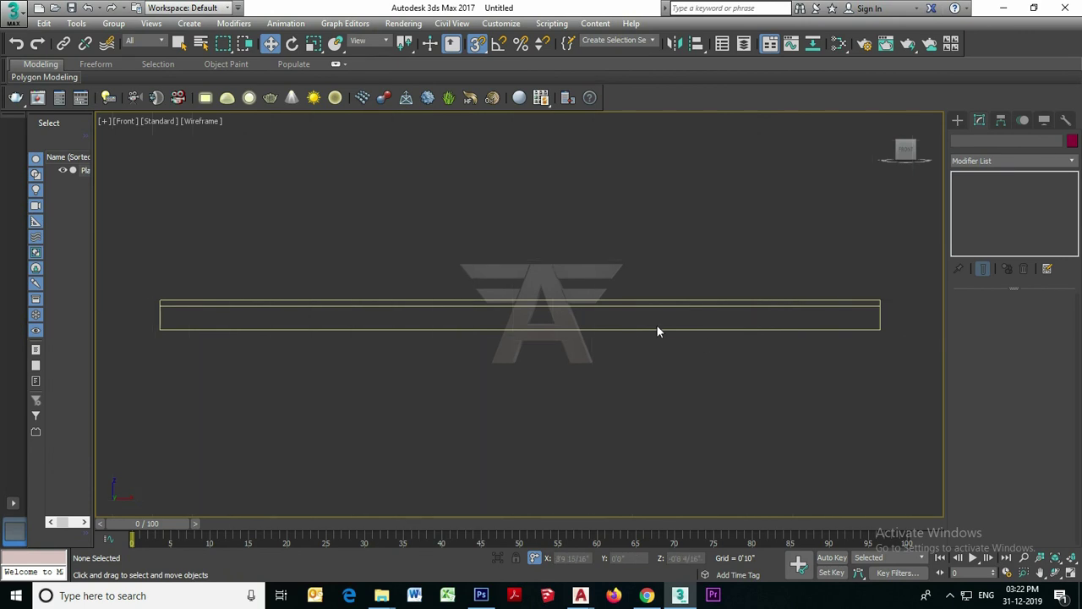
pyautogui.press('F3')
pyautogui.moveTo(648, 314); pyautogui.dragTo(613, 358, button='middle')
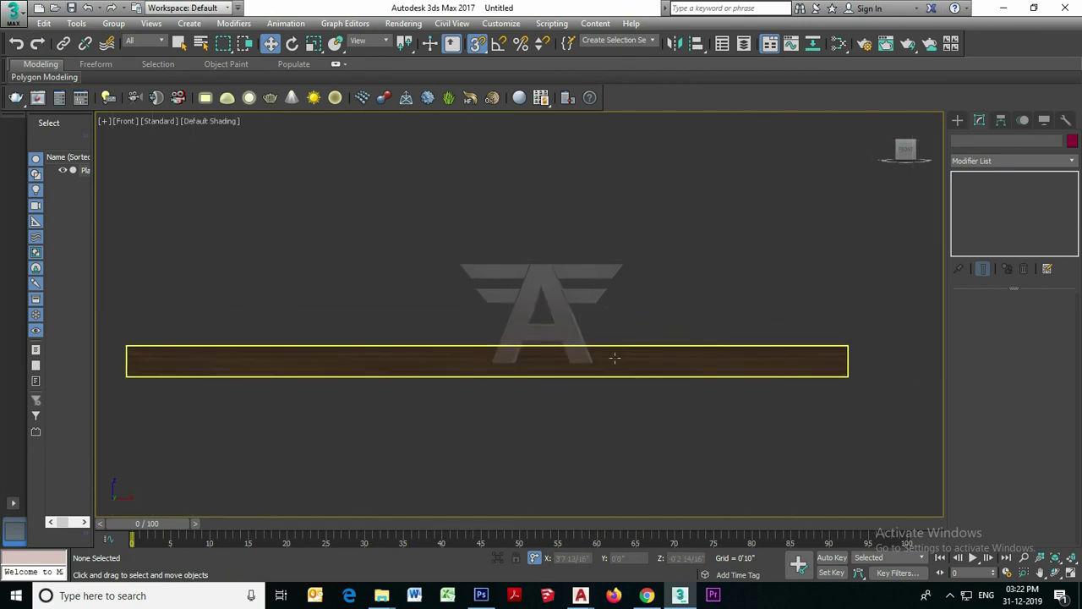
pyautogui.press('p')
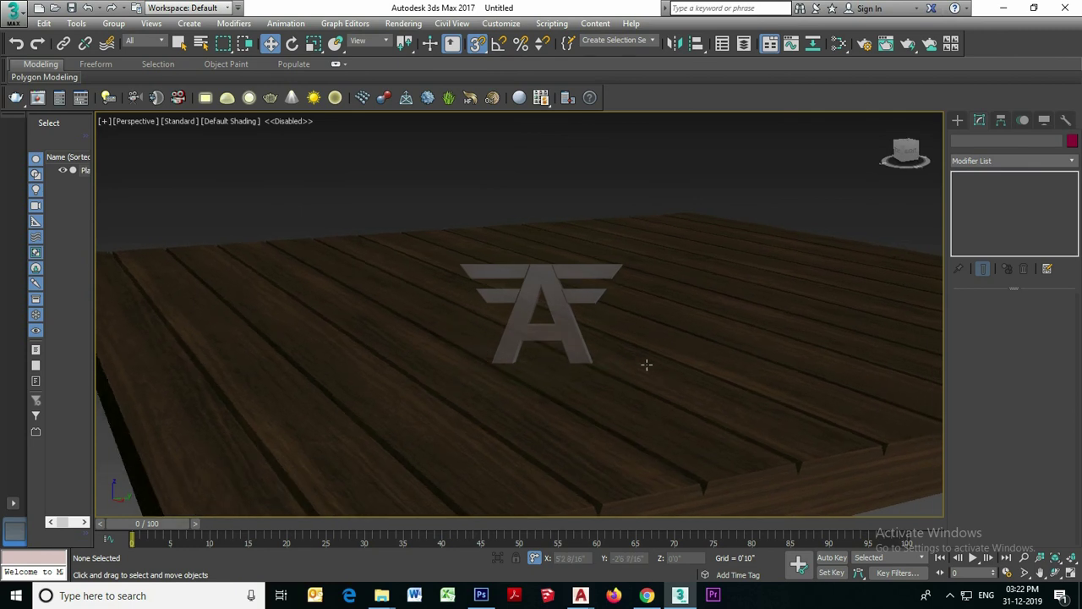
pyautogui.moveTo(646, 364)
pyautogui.keyDown('alt'); pyautogui.mouseDown(button='middle')
pyautogui.moveTo(585, 355)
pyautogui.moveTo(600, 363)
pyautogui.mouseUp(button='middle'); pyautogui.keyUp('alt')
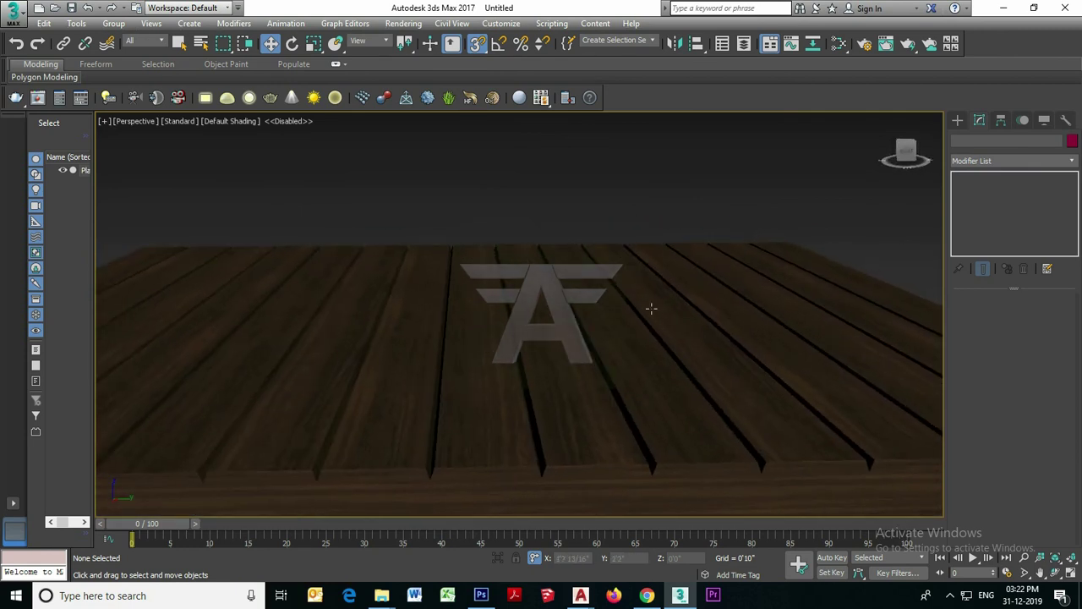